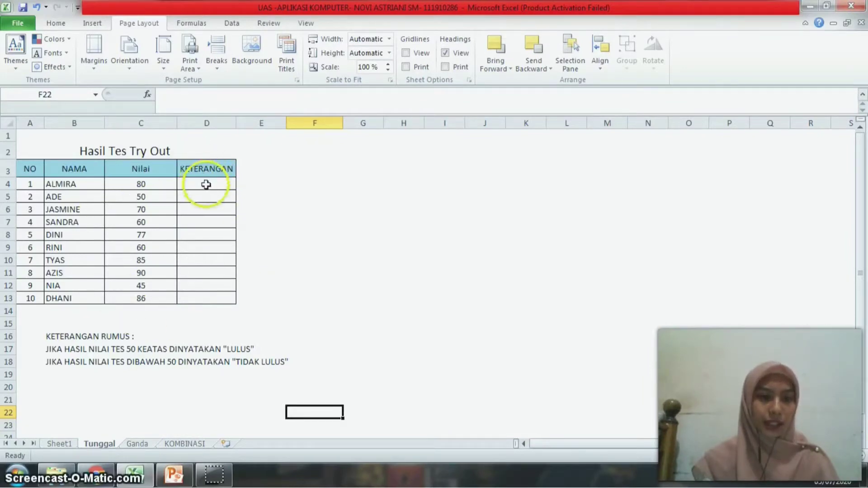
- Enter the formula =IF(C4>50;"LULUS";"TIDAK LULUS") in cell D4 of the KETERANGAN column
left_click(206, 184)
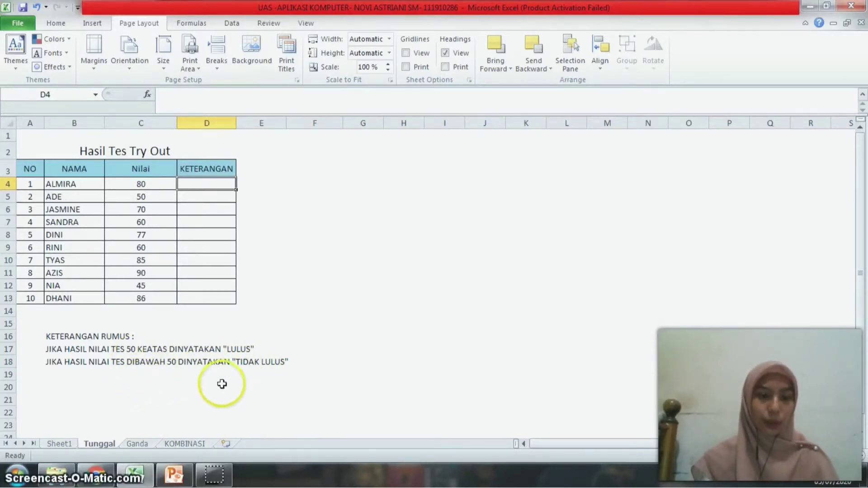
left_click(265, 248)
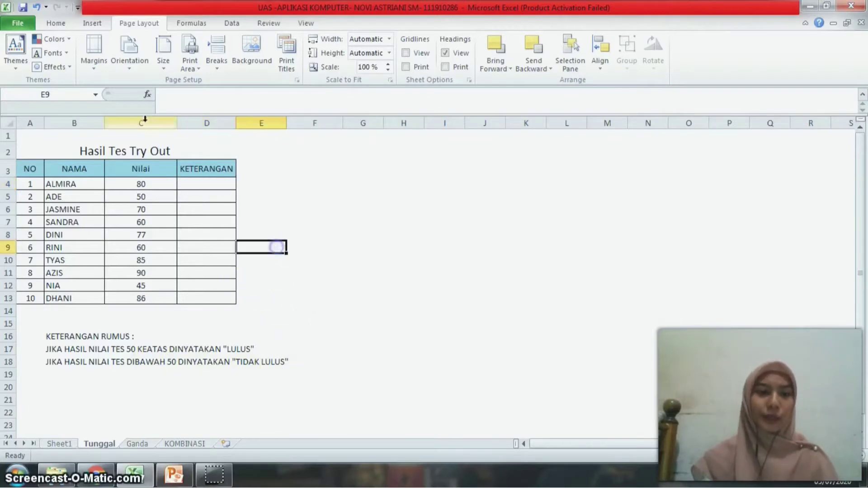
left_click(210, 182)
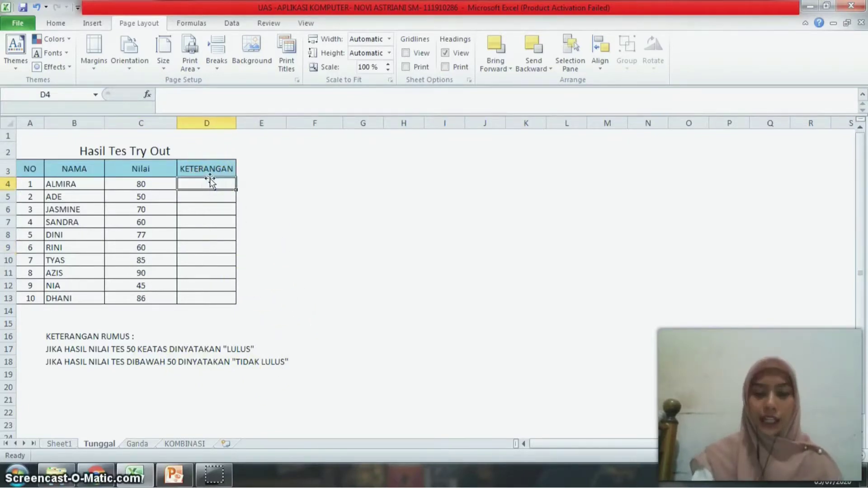
type("=")
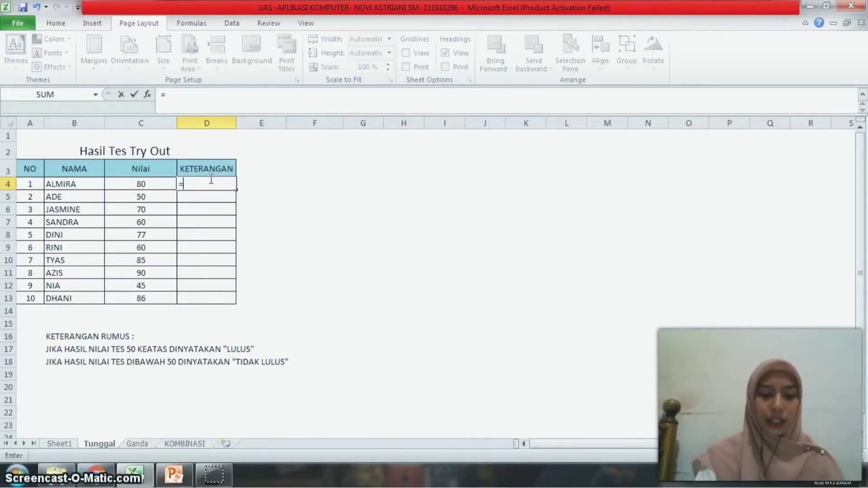
type("if")
key("Tab")
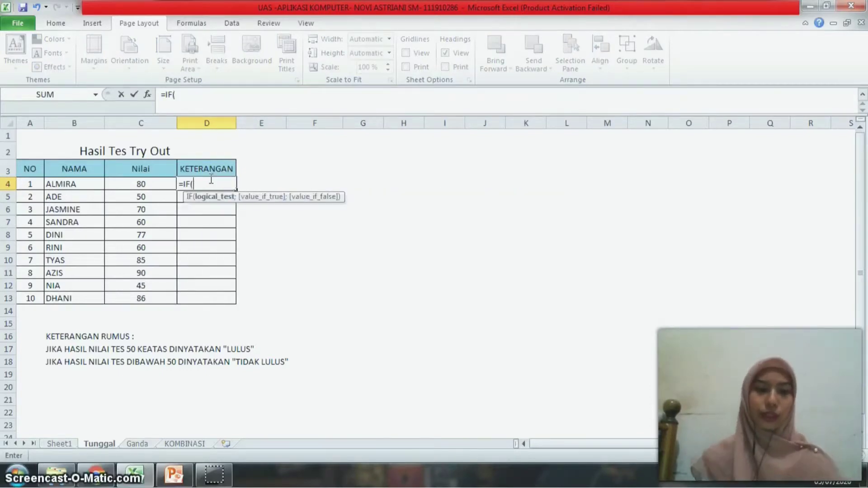
left_click(159, 184)
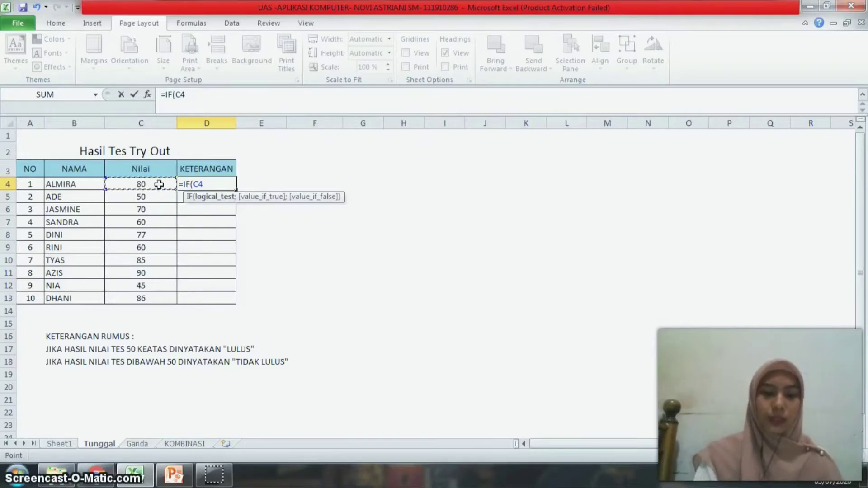
type(">50")
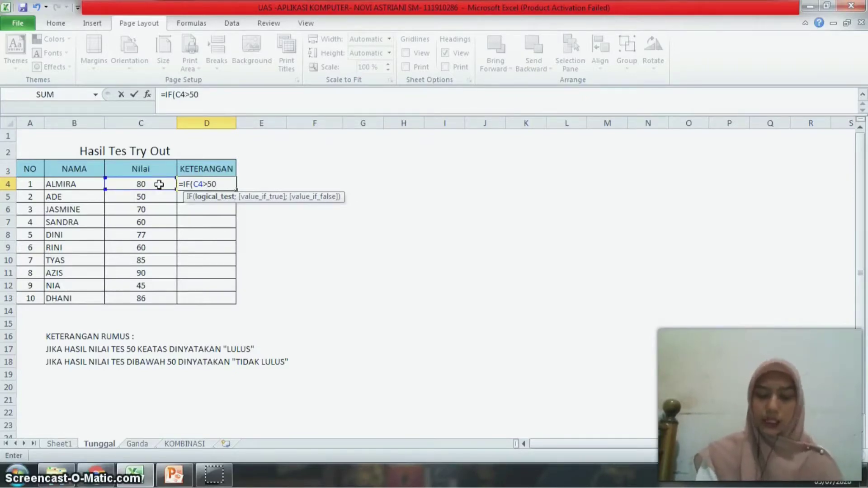
type(";")
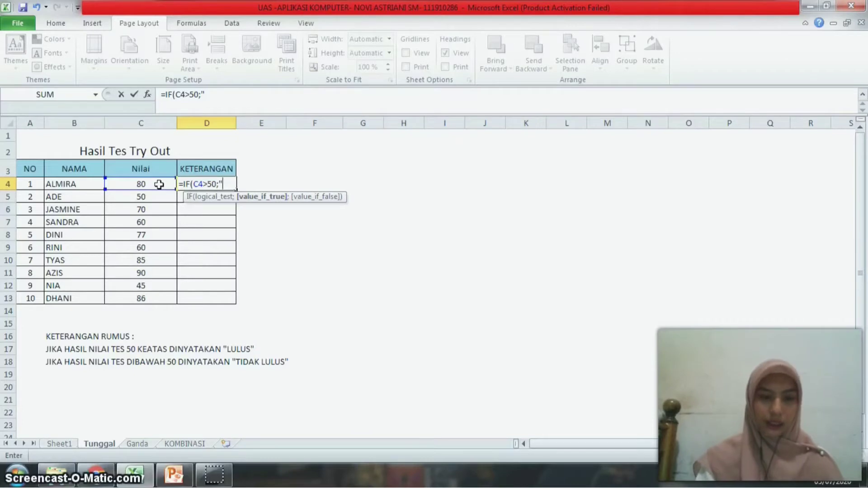
type("\"LULUS")
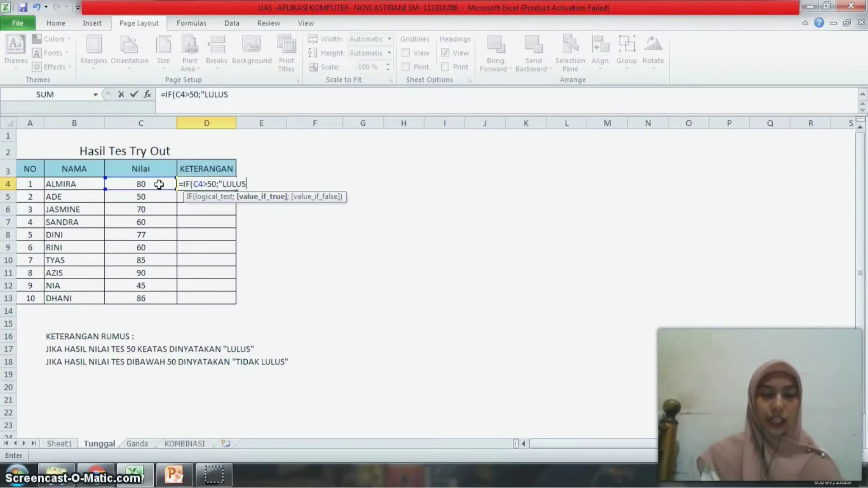
type("\"")
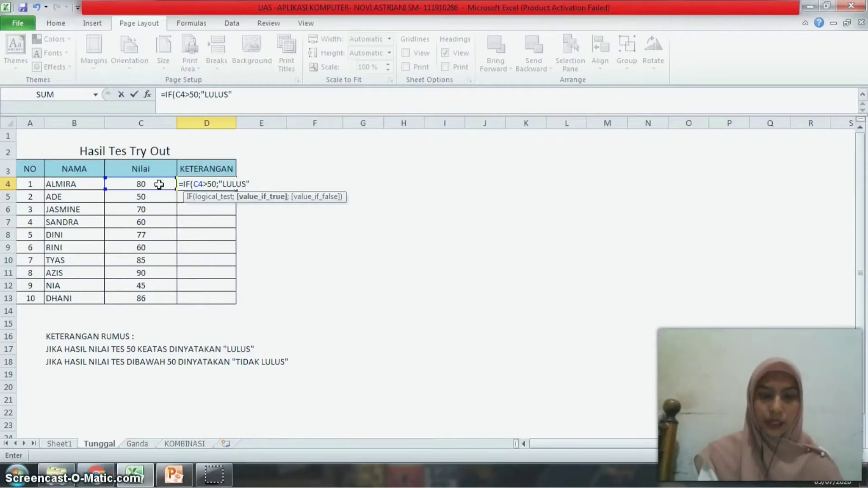
type(";")
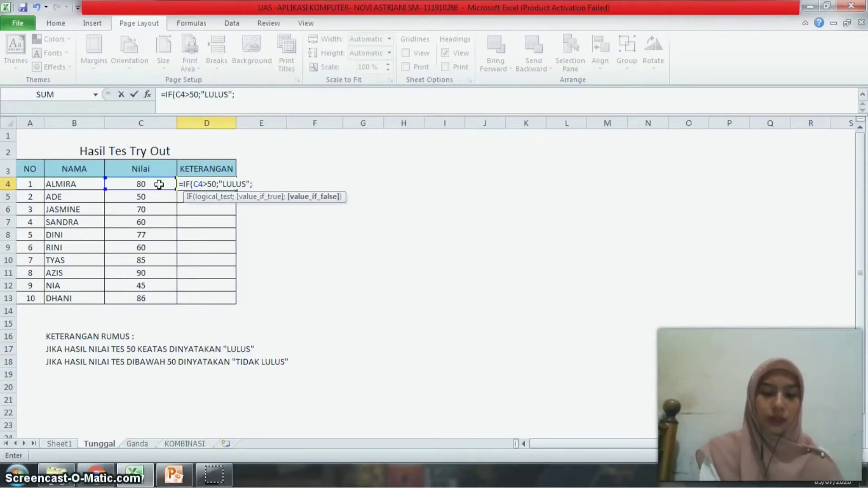
type("\"TIDAK")
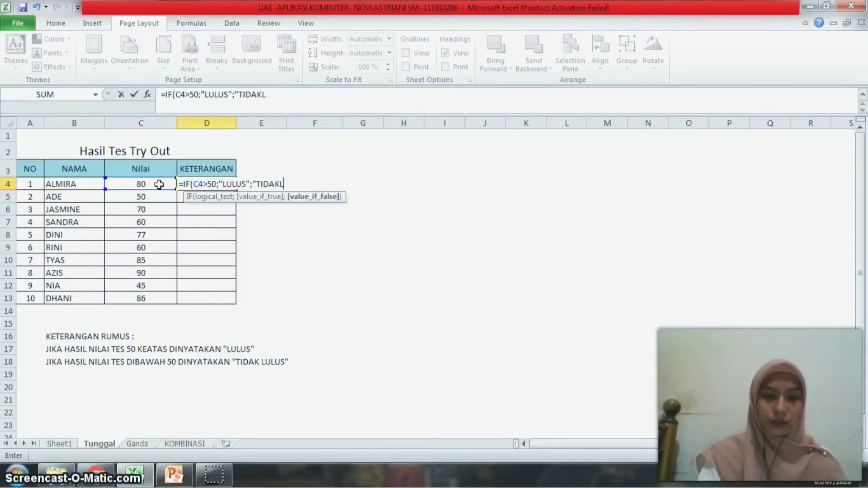
type("LULUS\"")
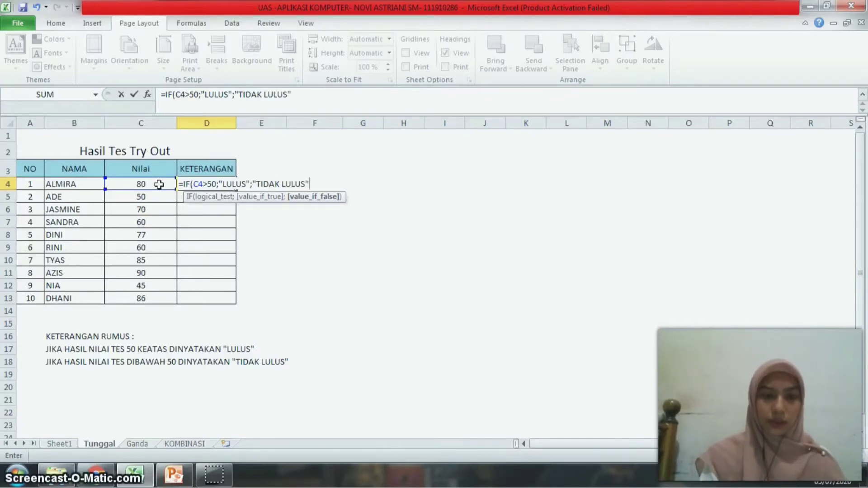
key("Return")
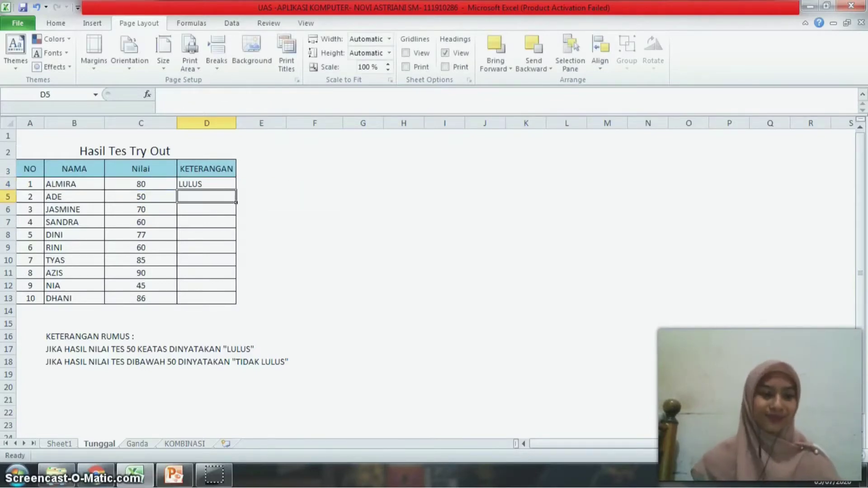
- Fill the D4 formula down through D13 for the remaining rows of the KETERANGAN column
left_click(208, 182)
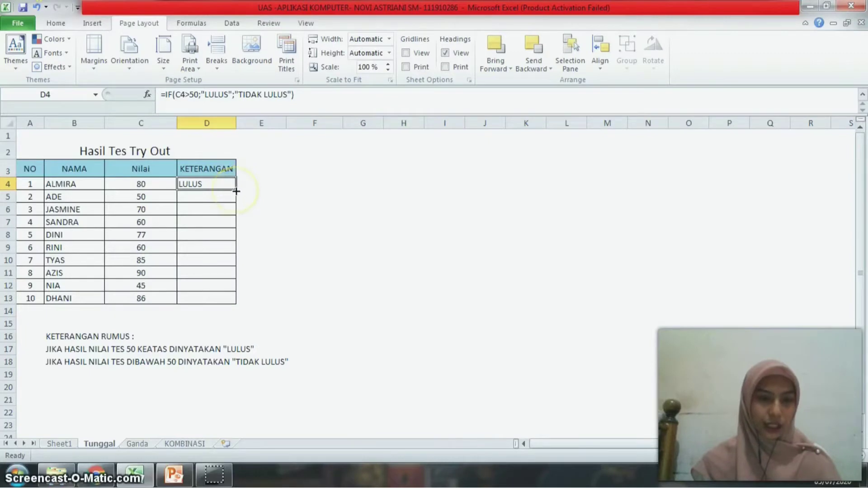
left_click_drag(236, 191, 243, 302)
left_click(292, 249)
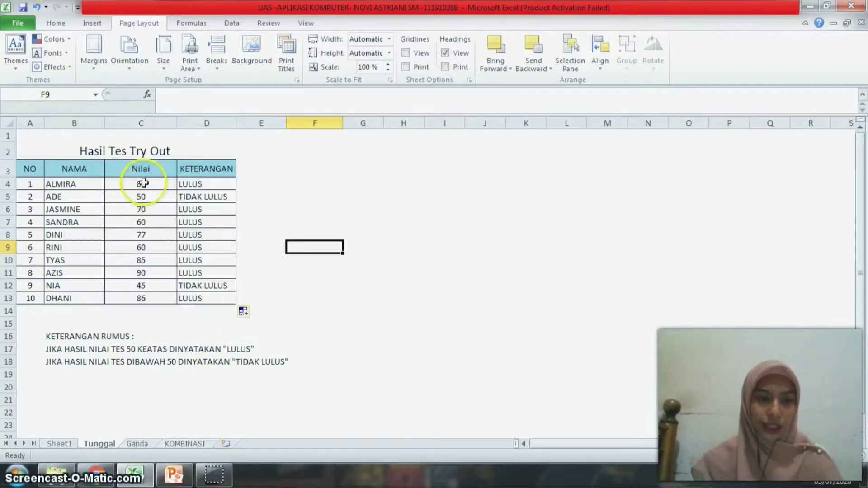
- Compare the Nilai scores in C4 and C5 with their KETERANGAN results in D4 and D5
left_click(158, 188)
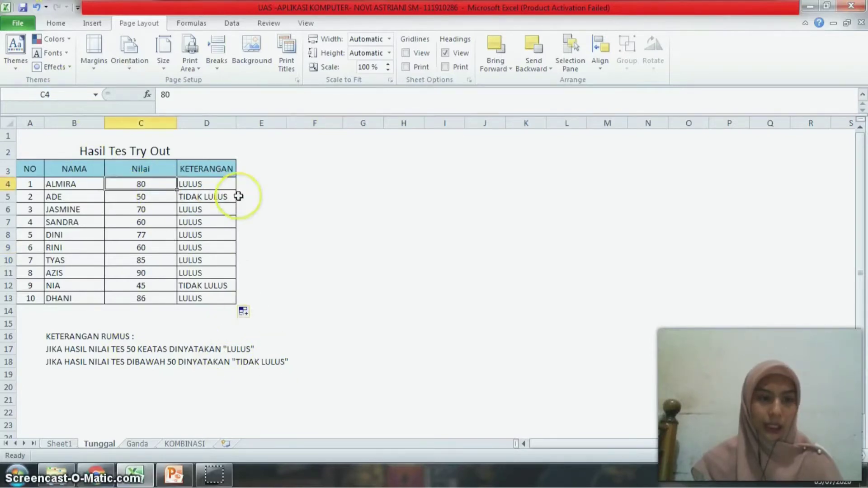
left_click(225, 183)
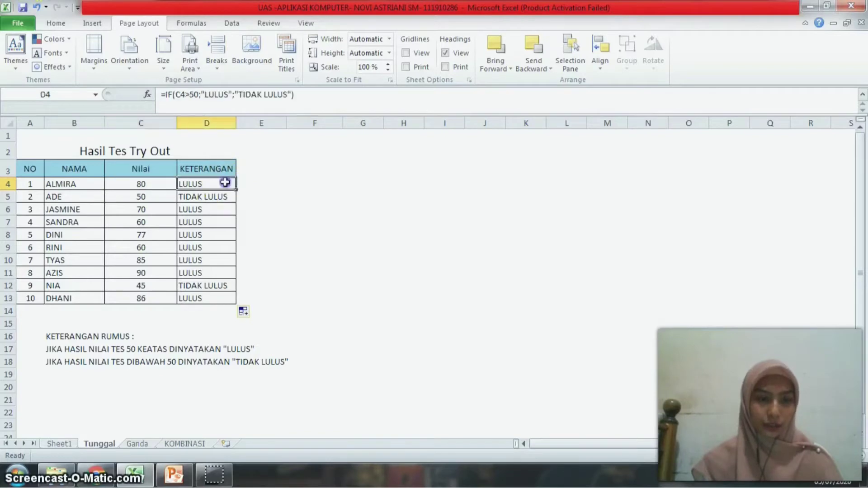
left_click(141, 197)
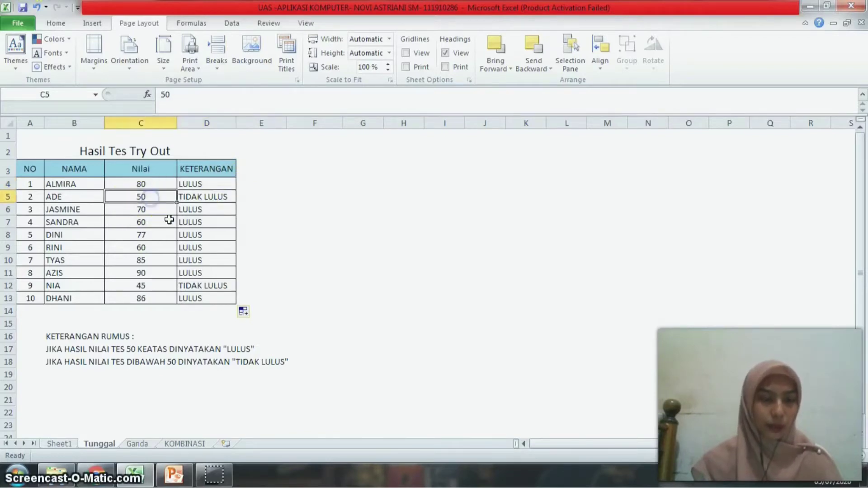
left_click(228, 197)
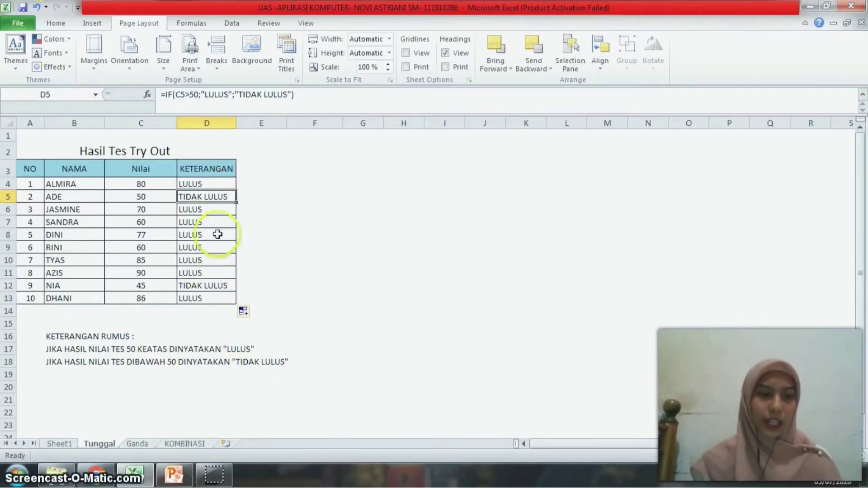
left_click(244, 222)
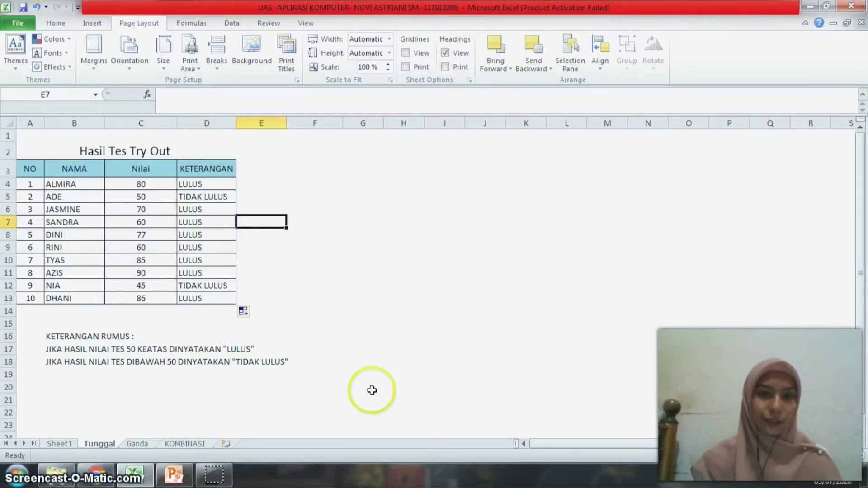
left_click(307, 336)
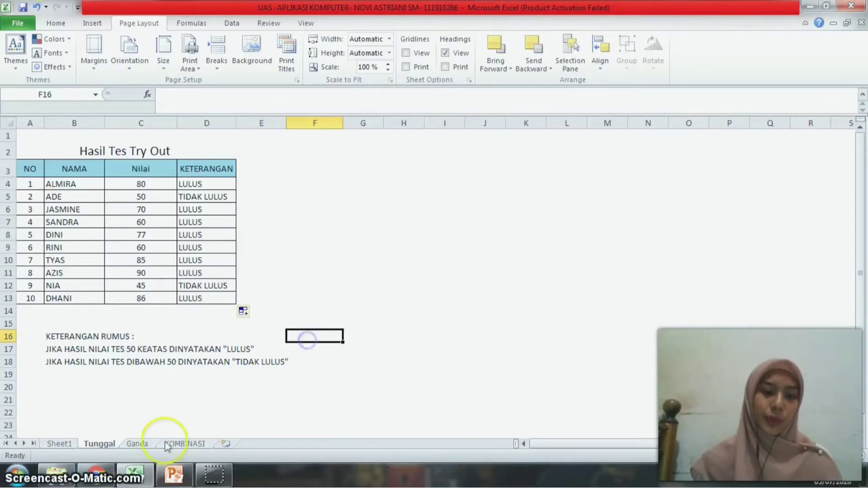
- Switch to the Ganda sheet and review the empty PREDIKAT column and the grading rules below the table
left_click(140, 444)
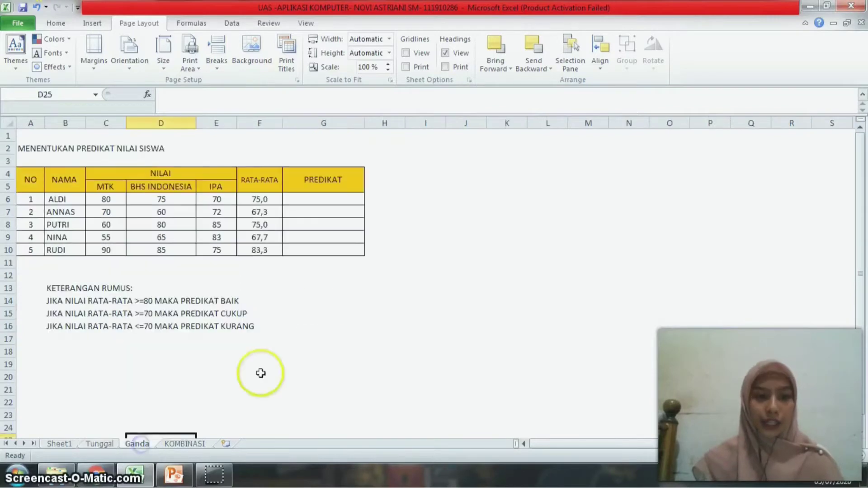
left_click(406, 275)
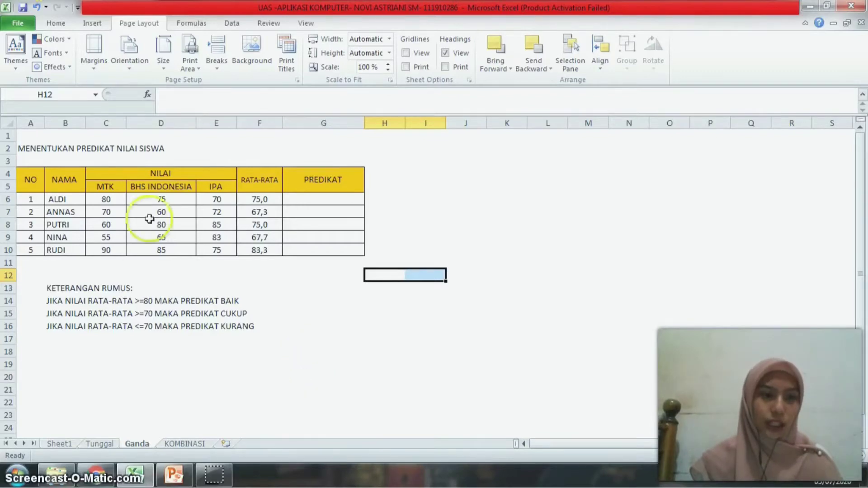
left_click(333, 200)
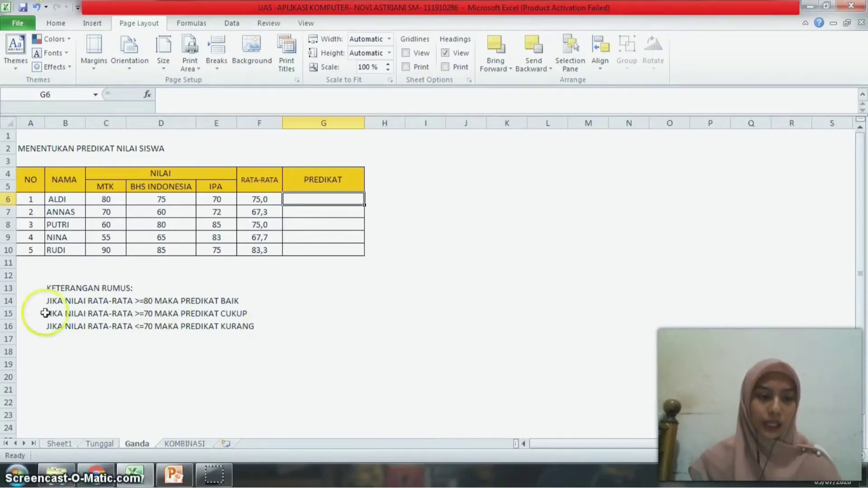
left_click(57, 335)
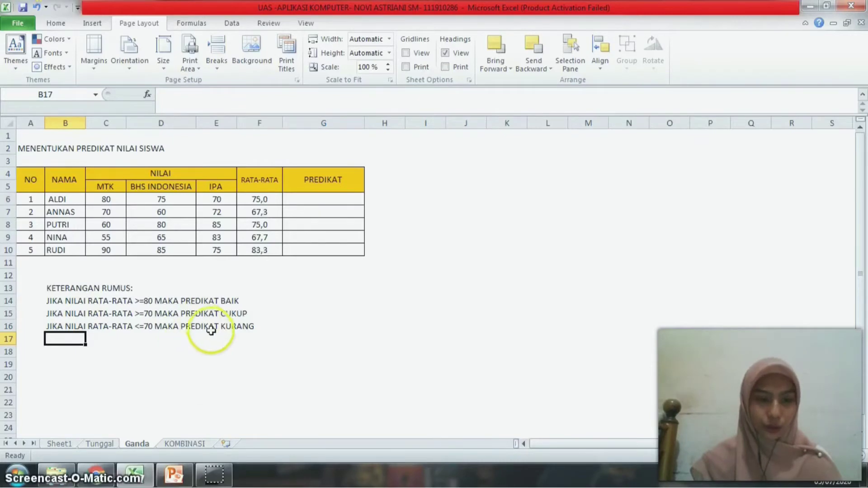
left_click(328, 377)
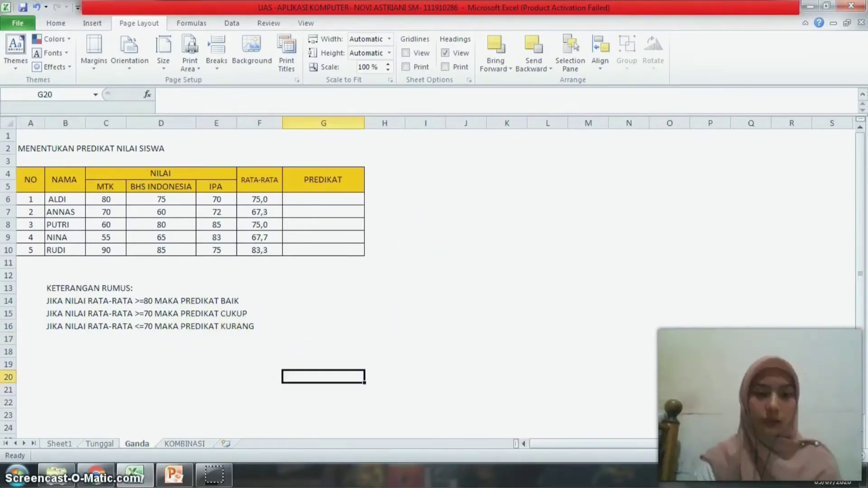
- Enter the nested formula =IF(F6>80;"BAIK";IF(F6>70;"CUKUP";"KURANG")) in cell G6 of the PREDIKAT column
left_click(331, 200)
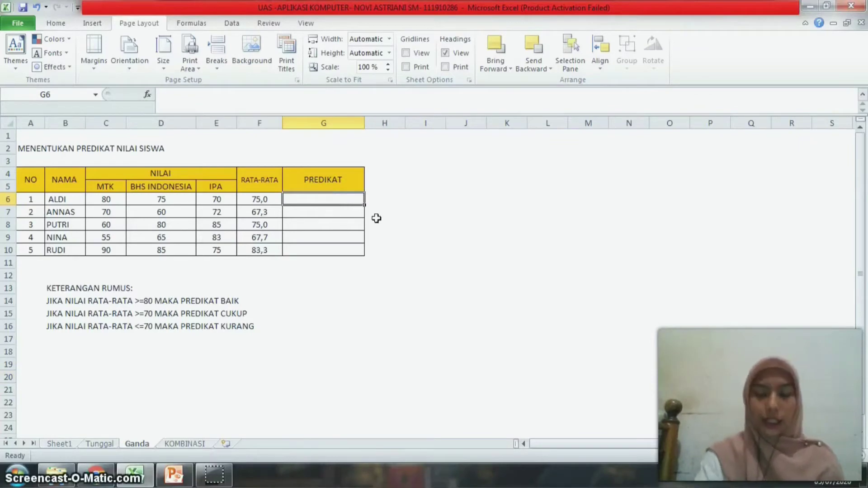
type("=")
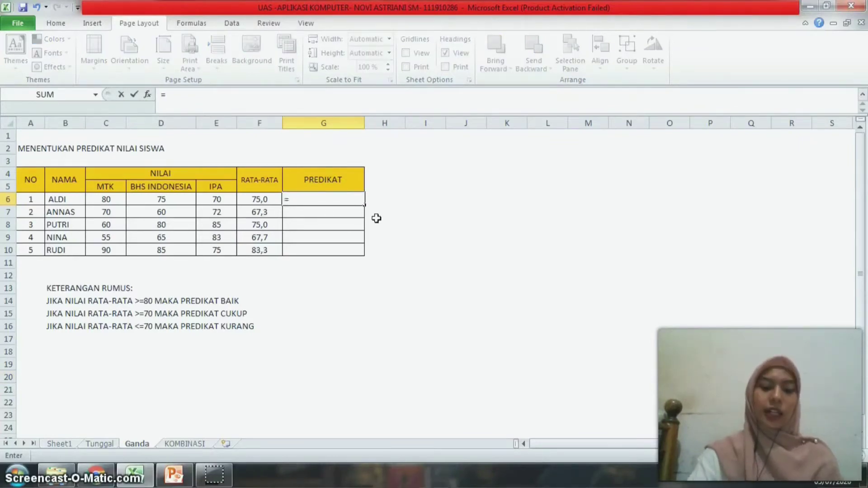
type("IF(")
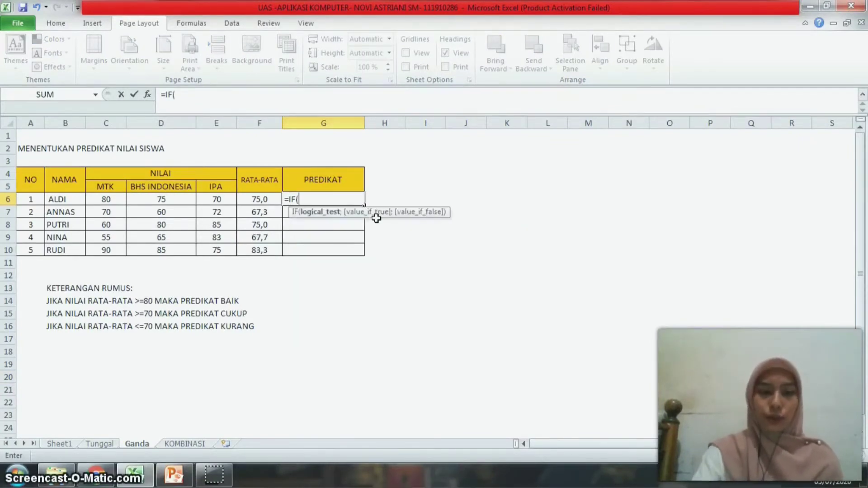
left_click(257, 202)
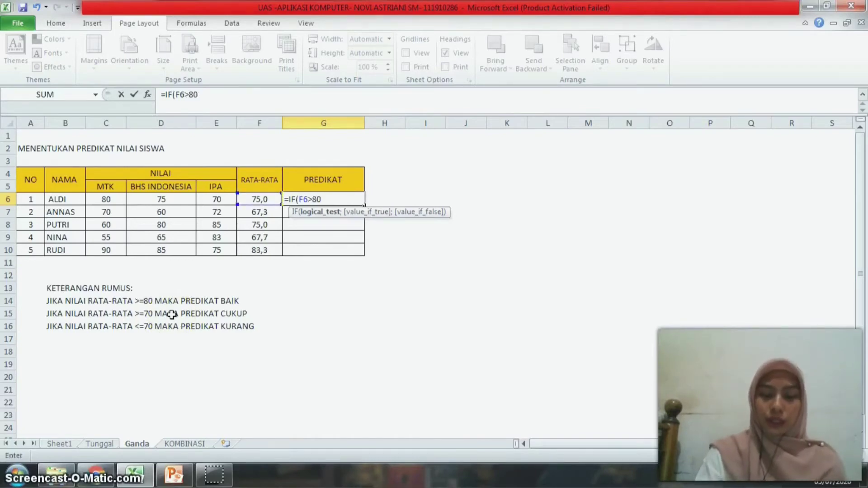
type(";")
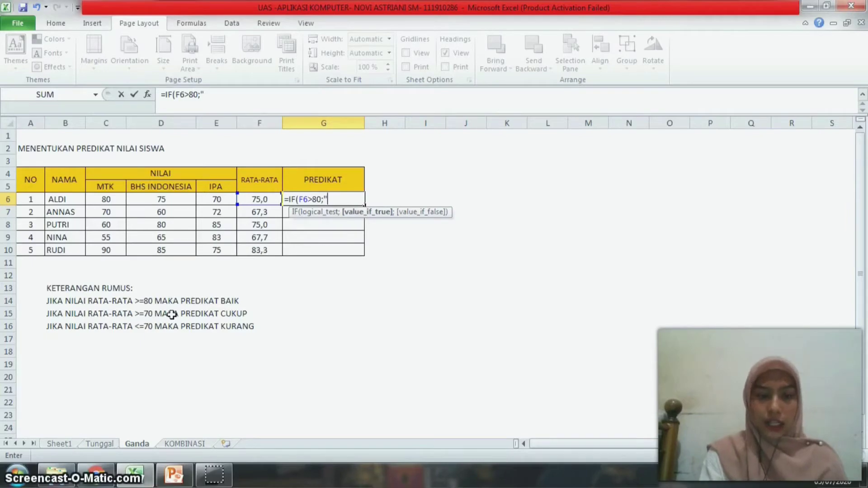
type("\"BAIL")
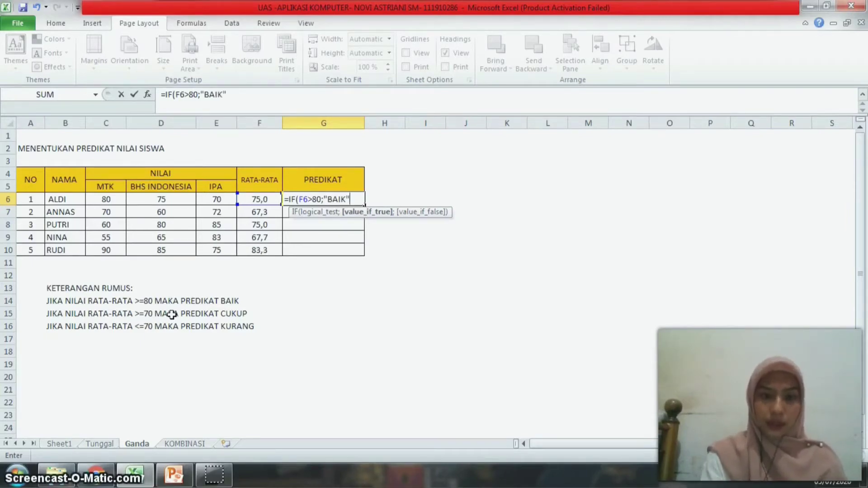
type("\";")
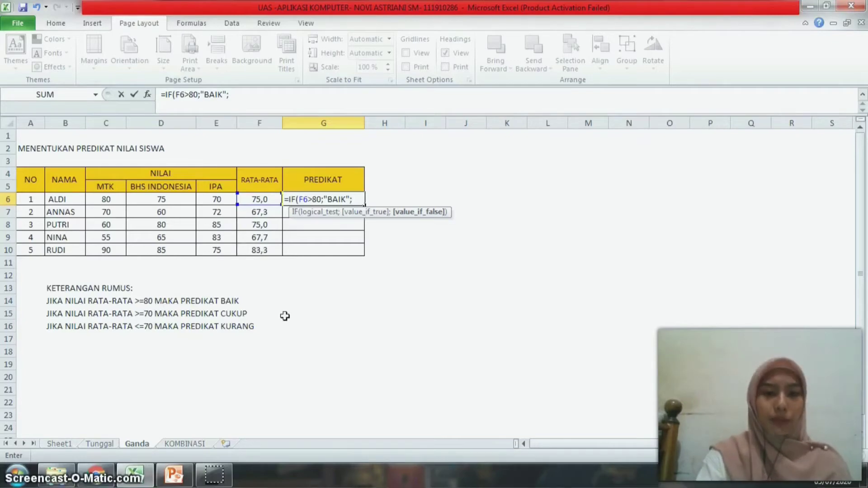
type("IF(")
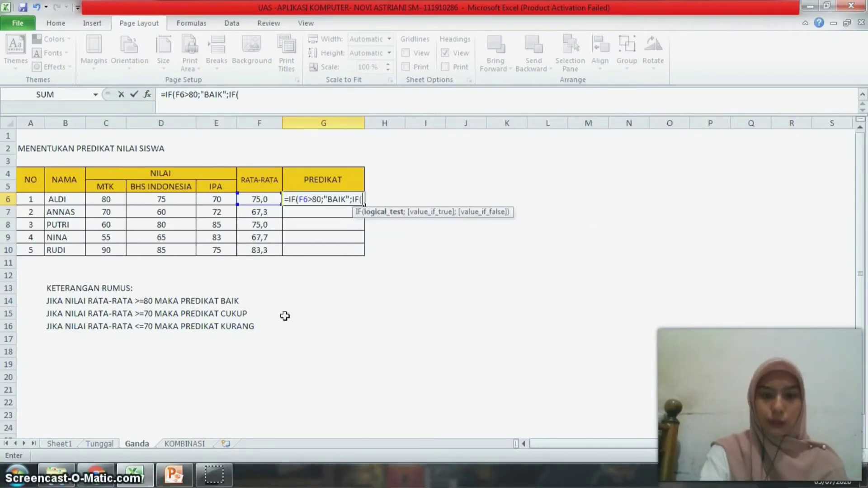
left_click(259, 200)
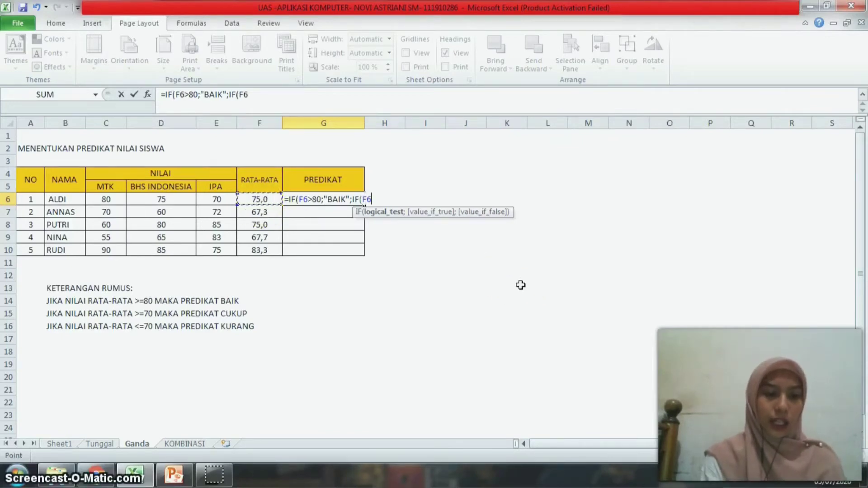
type(">70")
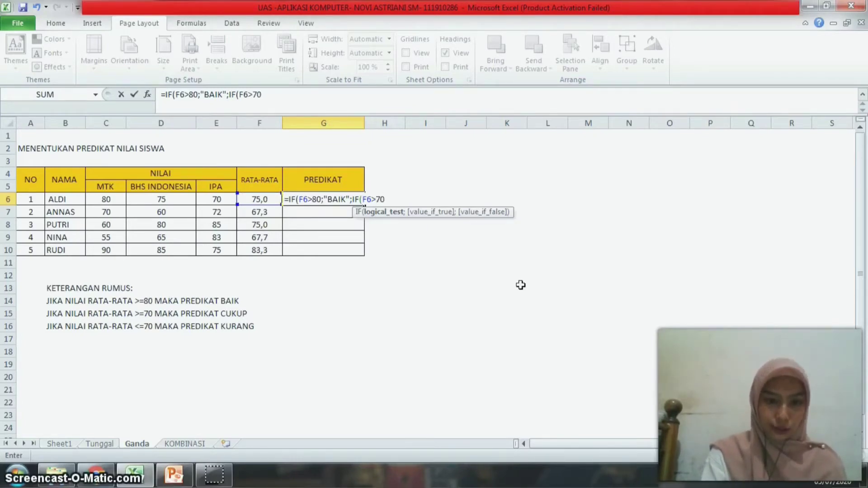
type(":")
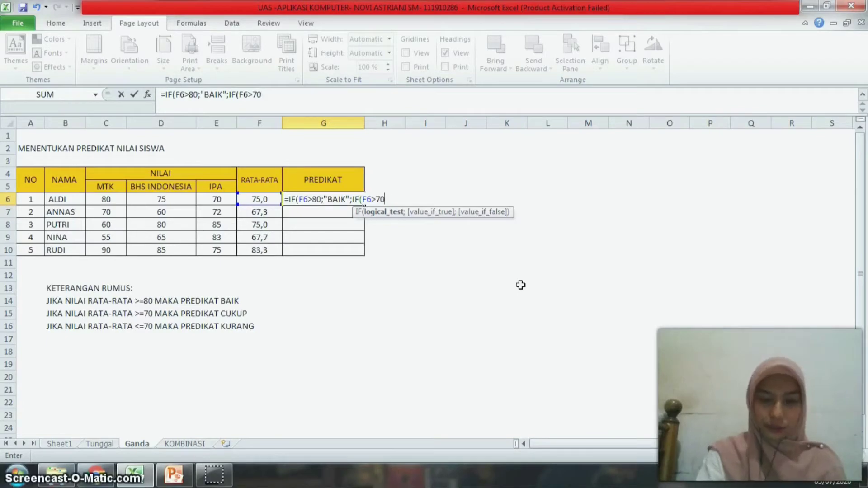
type(";\"CUKUP")
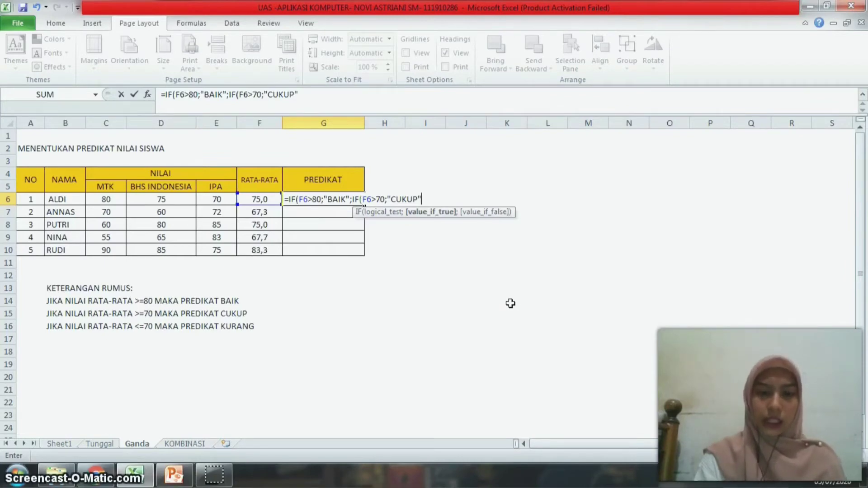
type(";\"K")
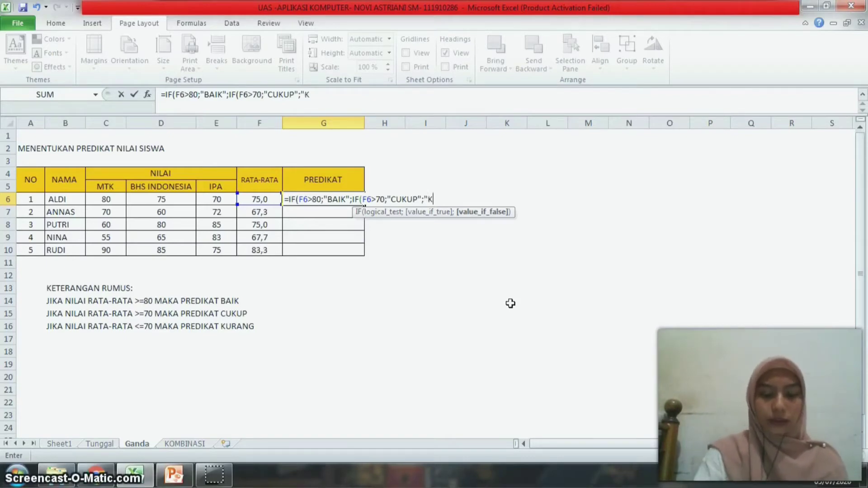
type("URANG")
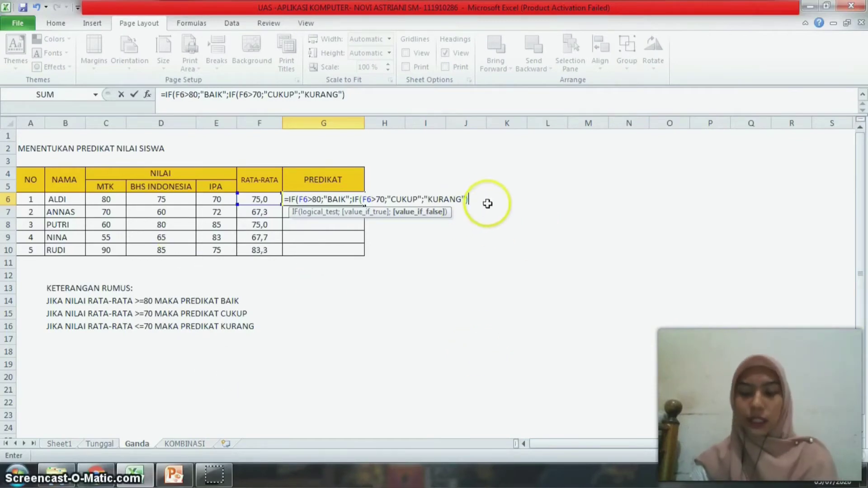
key("Return")
left_click(411, 286)
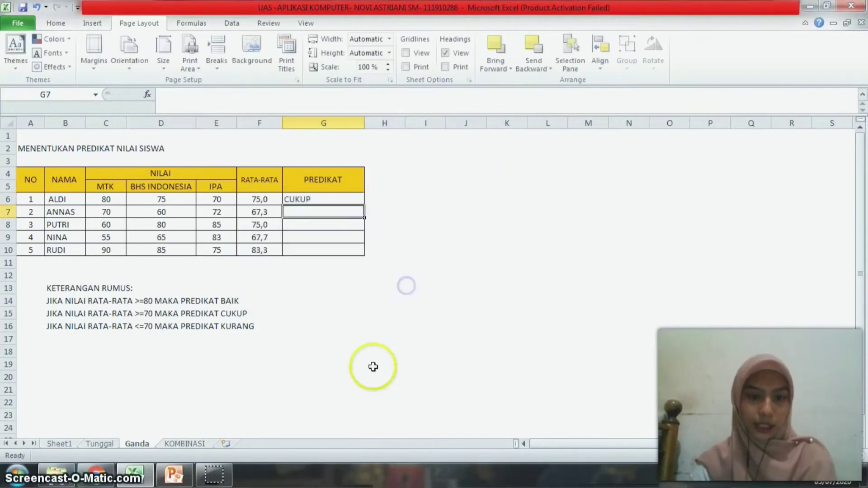
- Fill the G6 formula down through G10 for the remaining rows of the PREDIKAT column
left_click(339, 200)
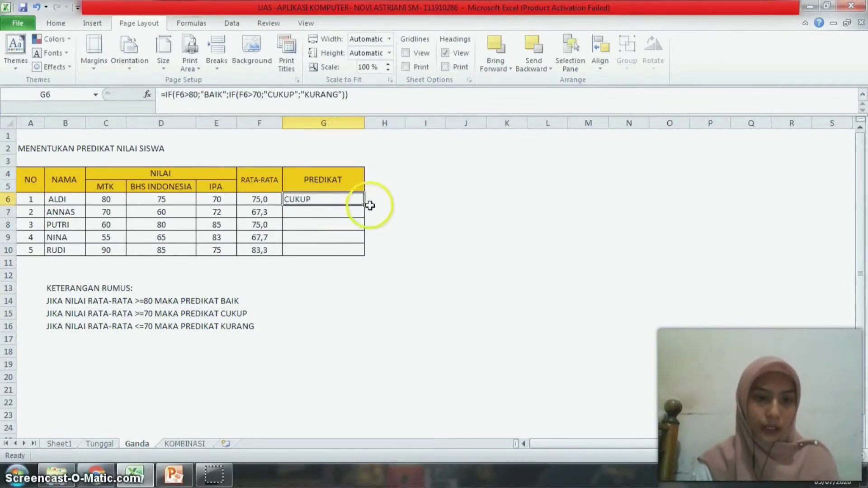
left_click_drag(370, 206, 353, 252)
left_click(424, 302)
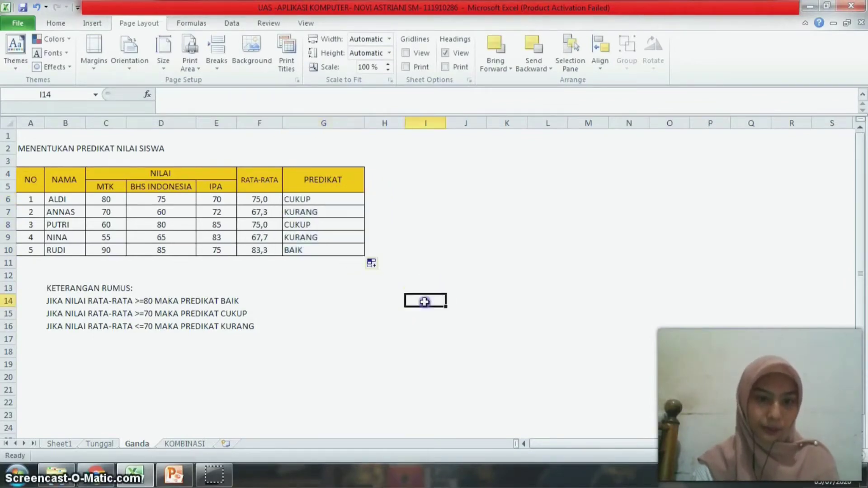
- Compare the PREDIKAT results in G6 and G7 with their RATA-RATA values and the grading rules below the table
left_click(315, 199)
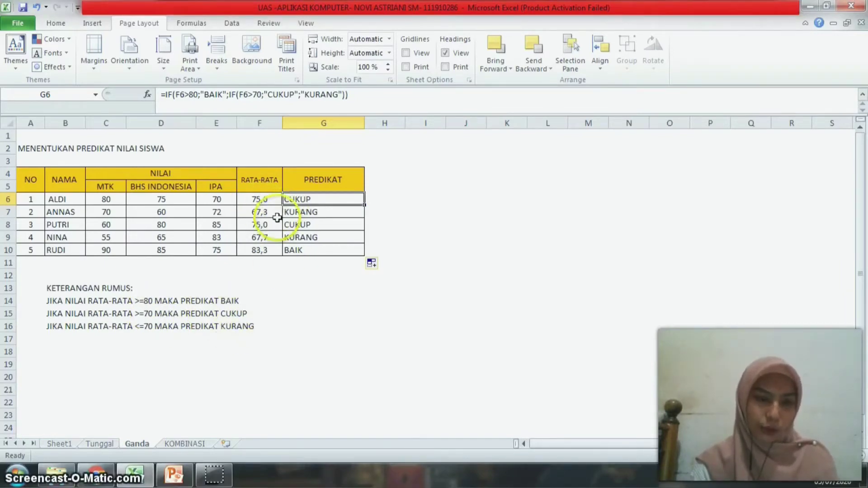
left_click(348, 213)
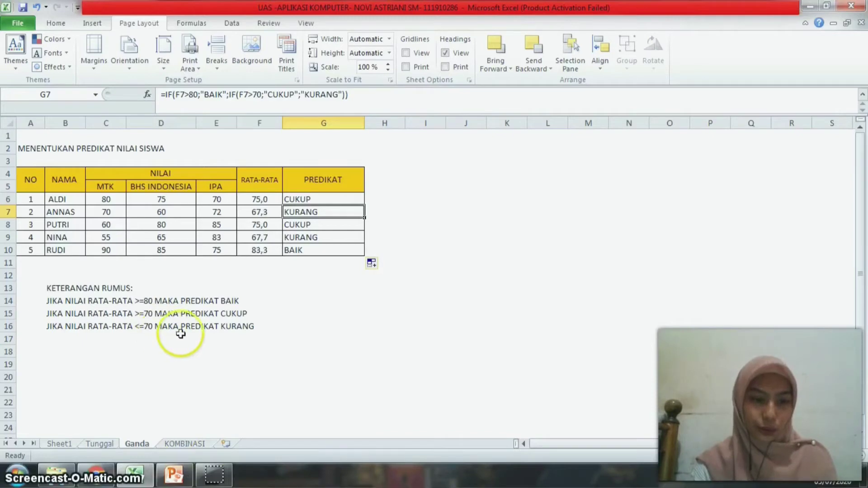
left_click(341, 336)
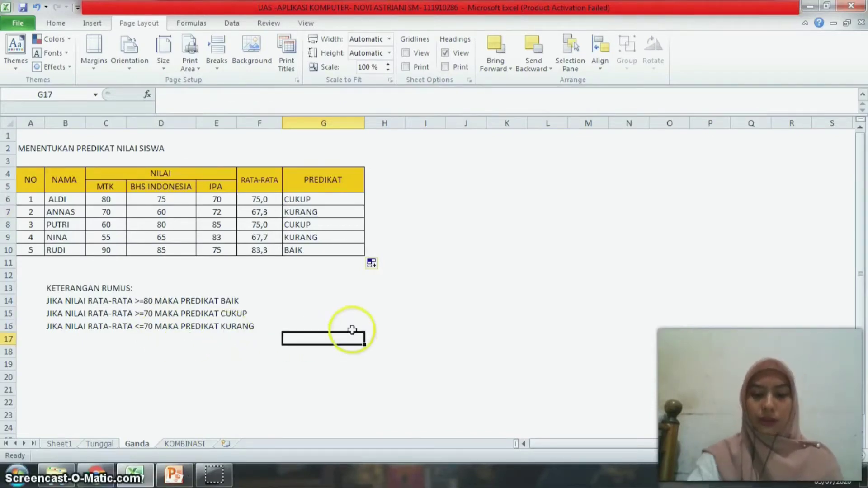
- Switch to the KOMBINASI sheet and review the empty table and its KETERANGAN RUMUS code tables
key("alt")
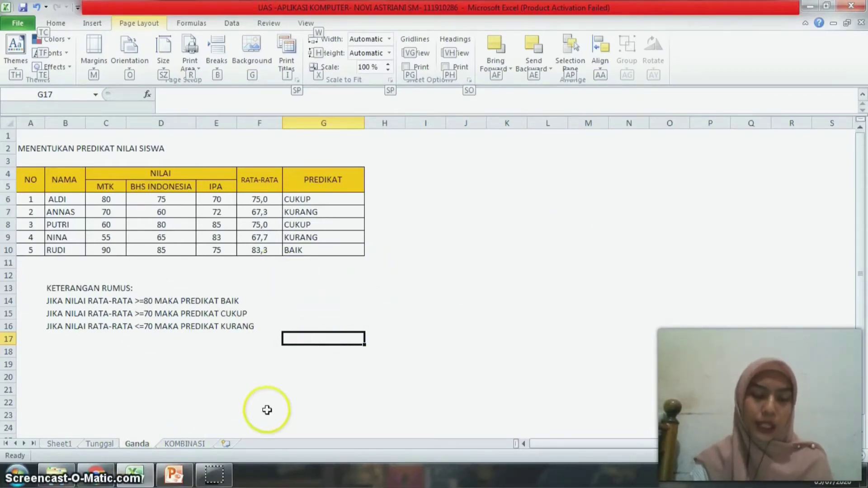
key("ctrl+Page_Down")
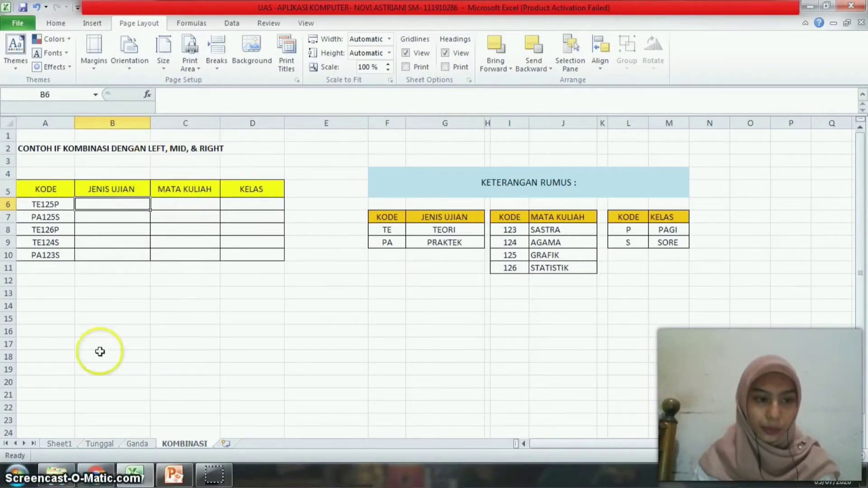
left_click(96, 335)
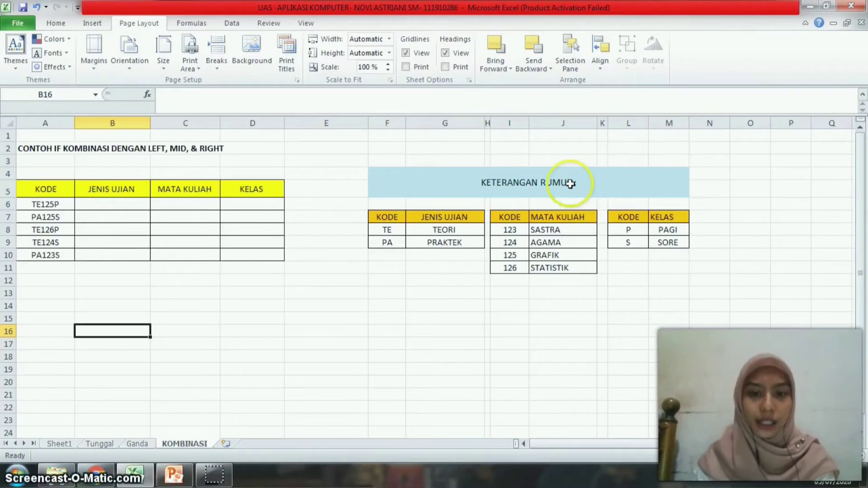
- Start the JENIS USIAN formula in cell B6 with =IF(LEFT(A6;2)="TE";"TEORI"; as its first condition and result
left_click(106, 205)
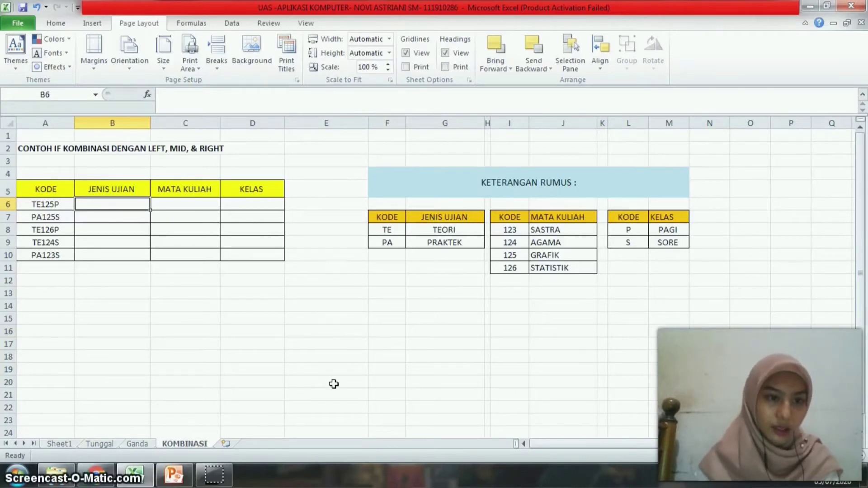
left_click(132, 206)
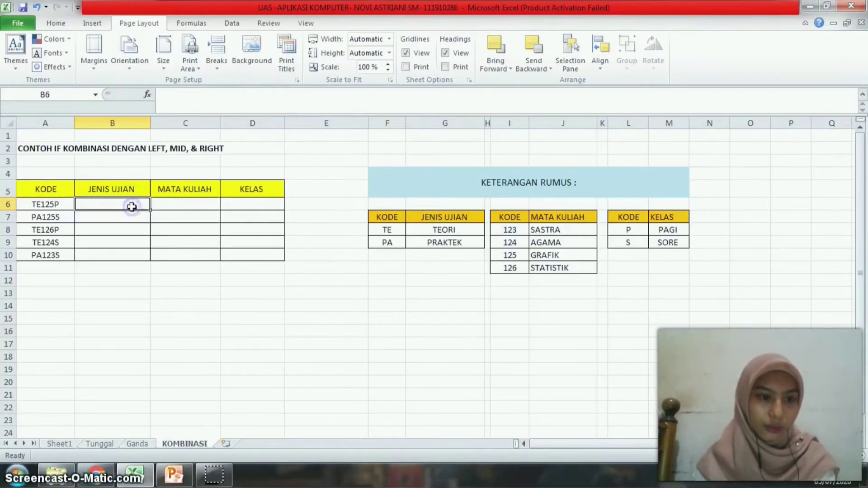
type("=")
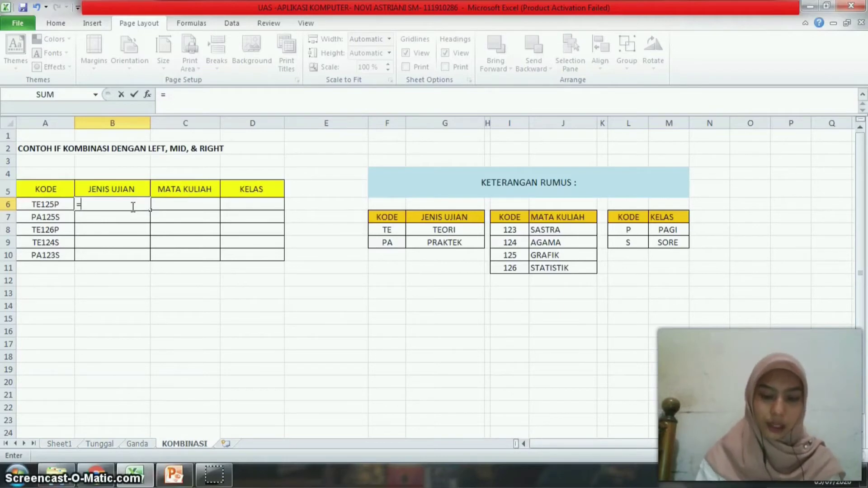
type("IF")
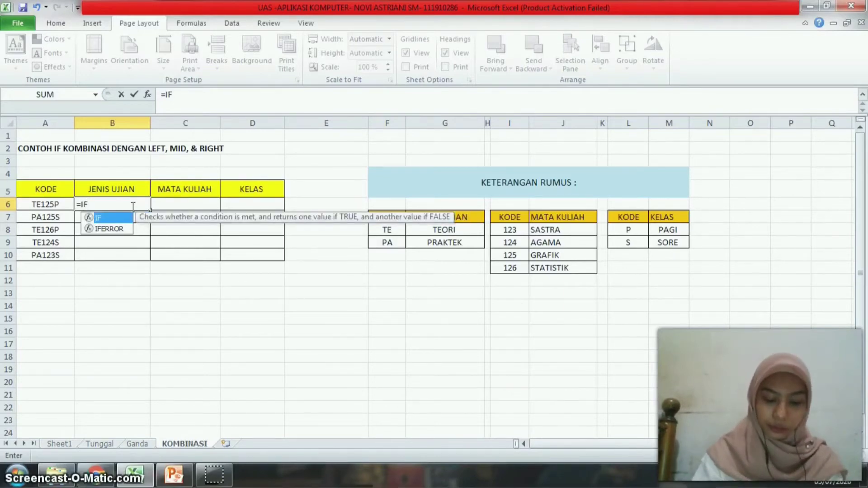
type("(")
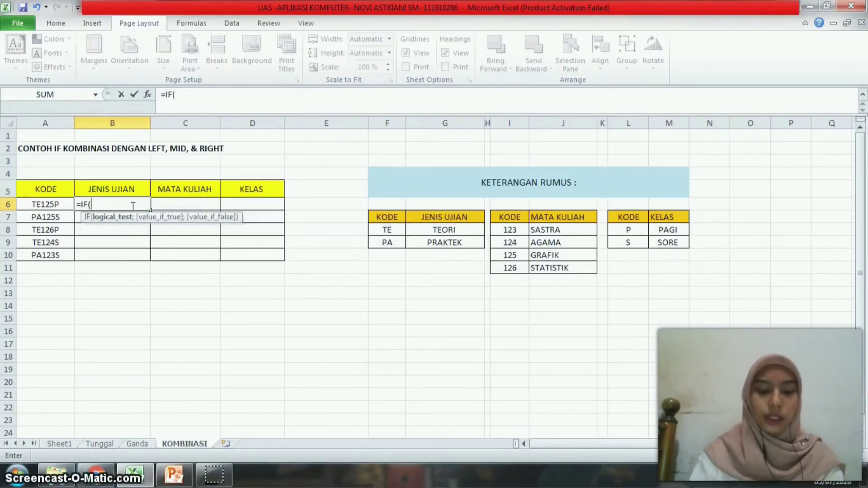
type("LEFT")
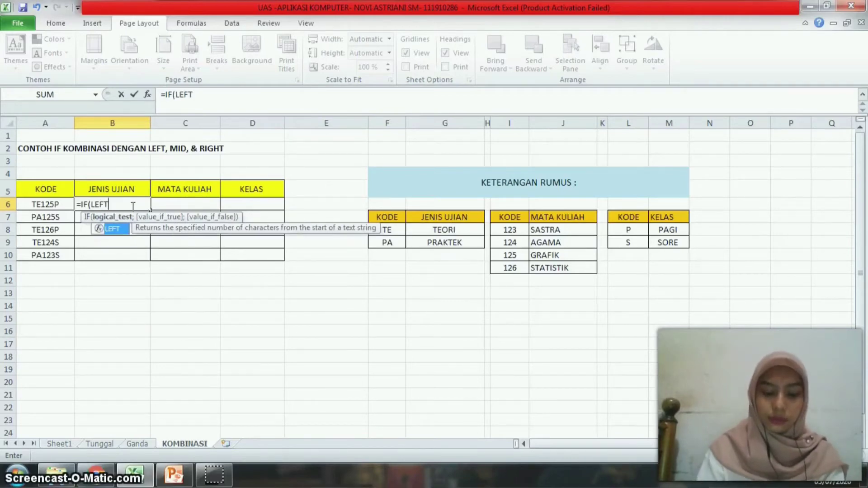
type("(")
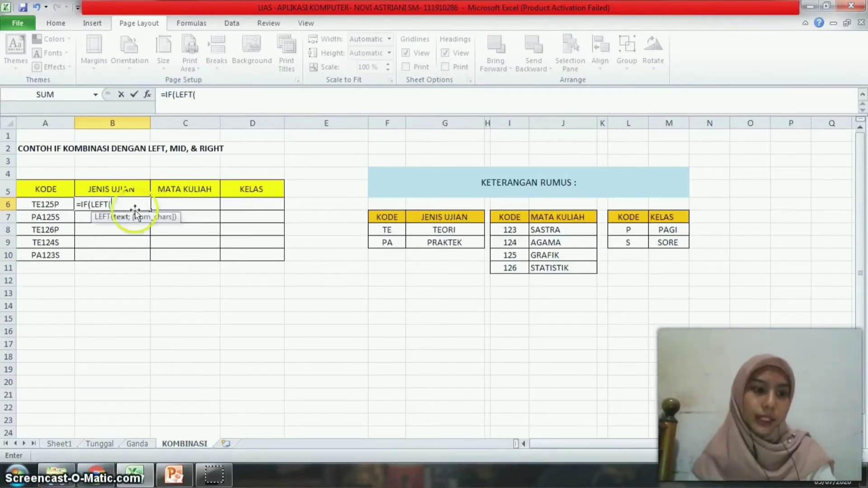
left_click(26, 203)
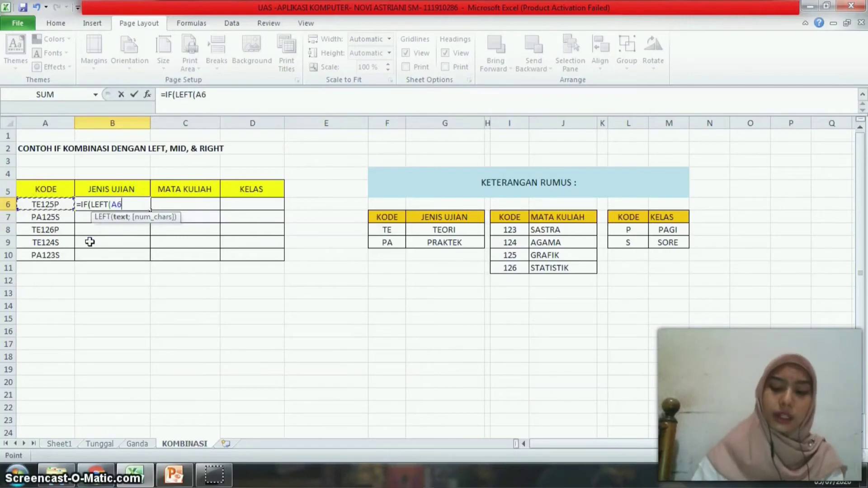
type(";2")
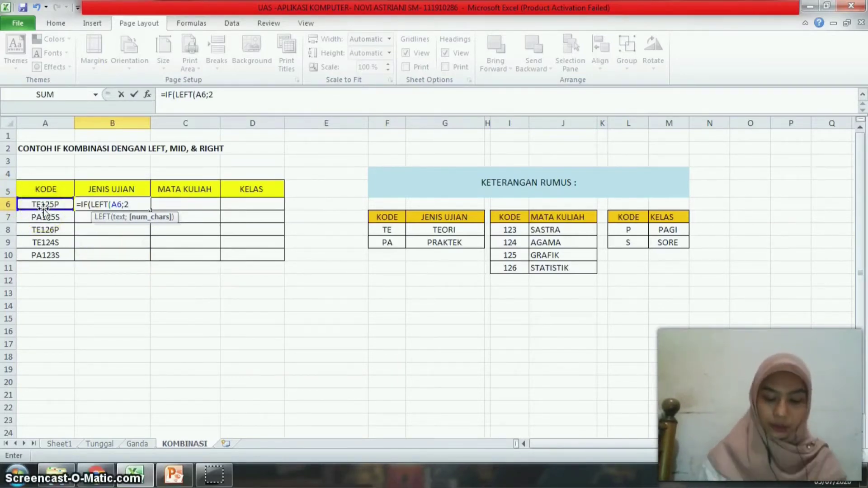
type(")=")
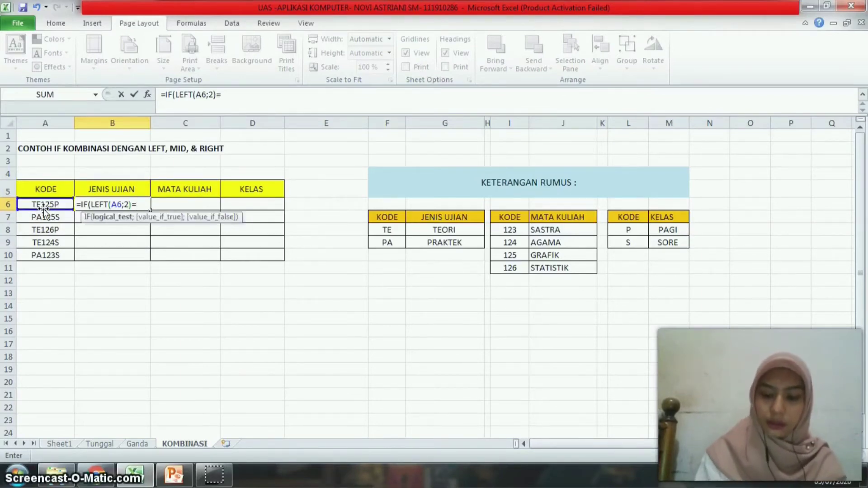
type("\"")
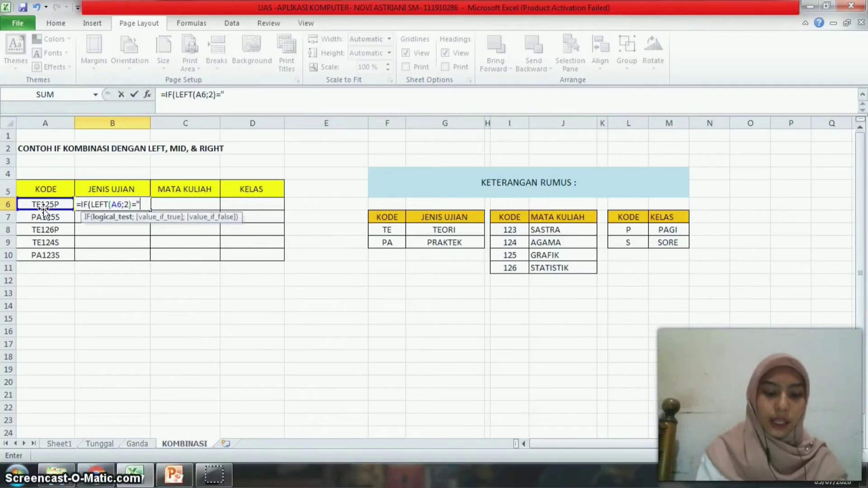
type("TE")
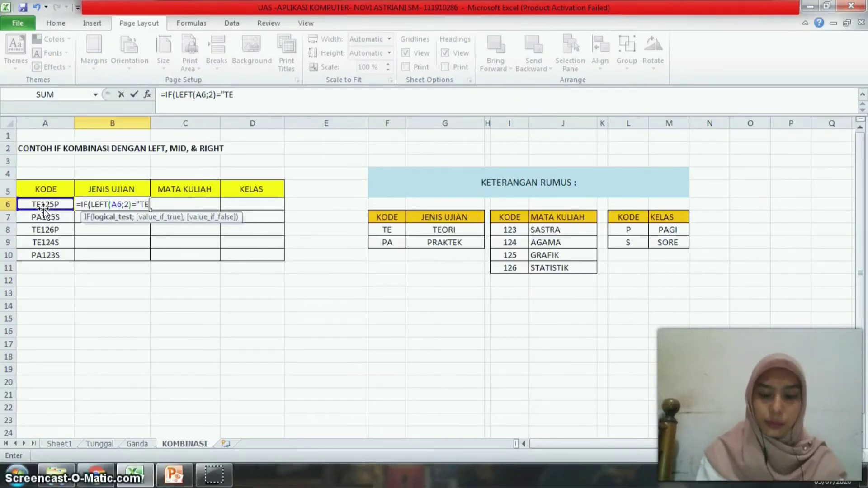
type("\"")
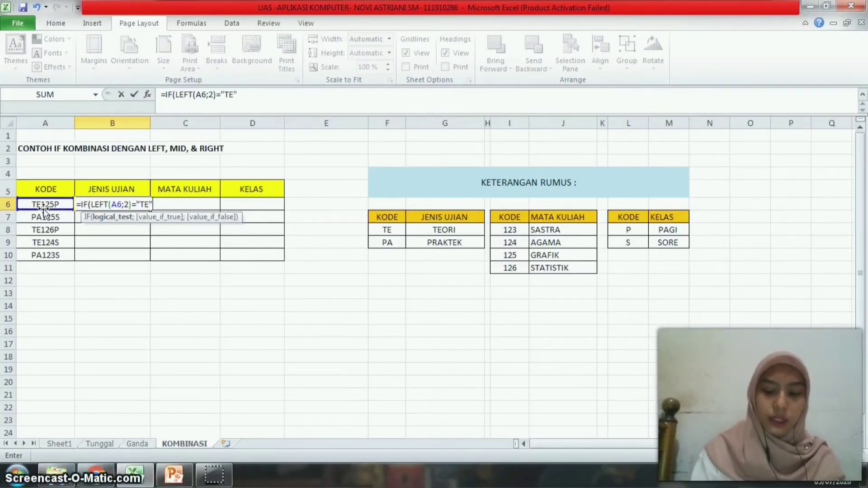
type(";")
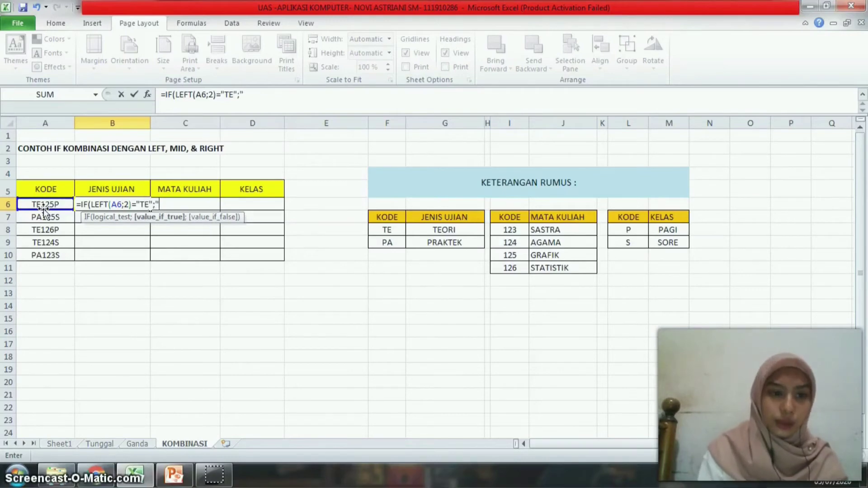
type("\"T")
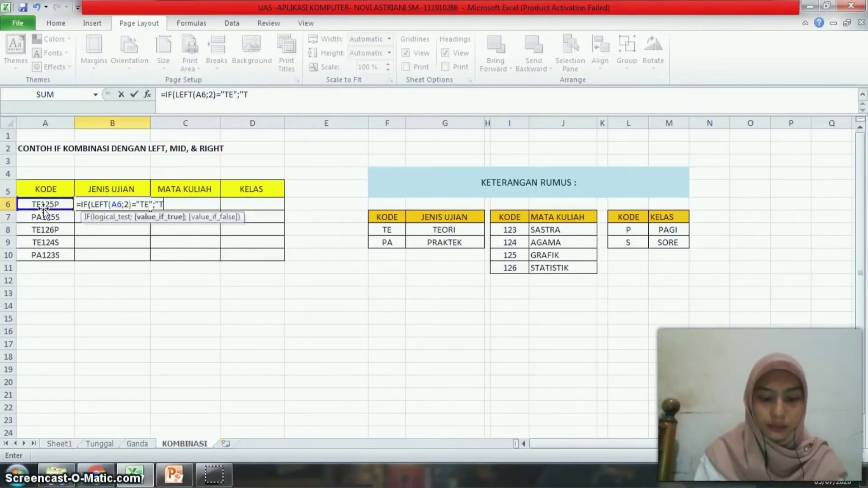
type("EORI")
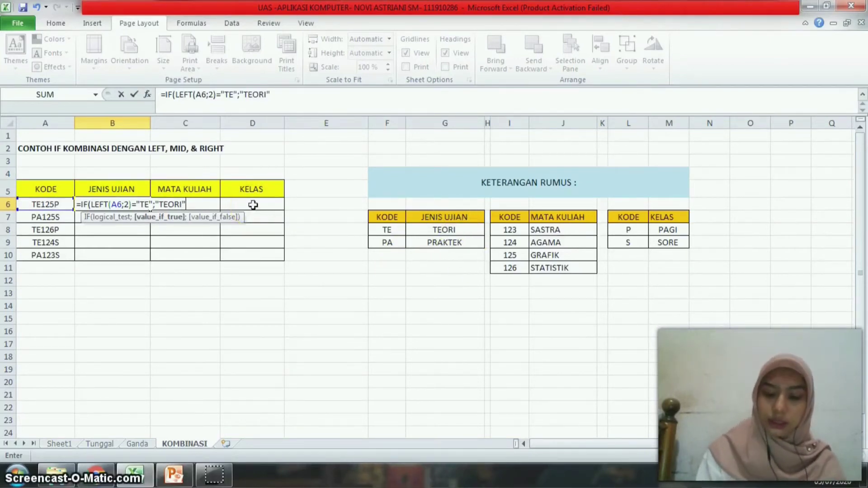
type("\";")
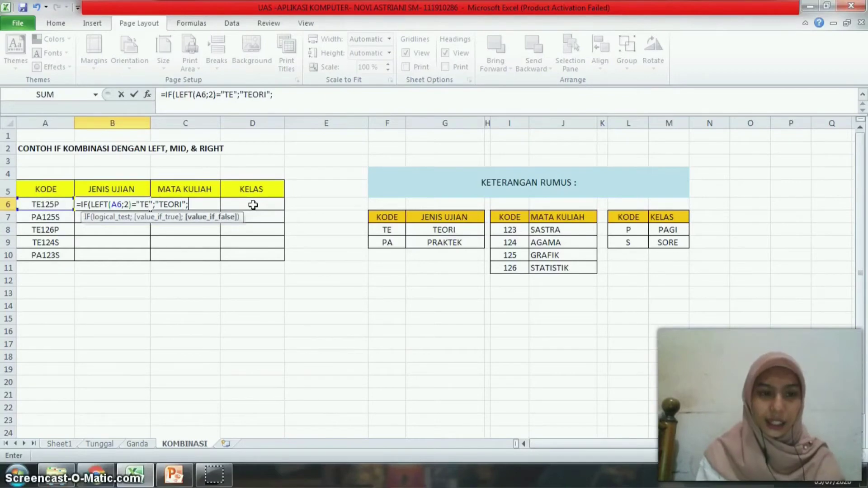
- Complete the B6 formula with the nested condition IF(LEFT(A6;2)="PA";"PRAKTEK")) and accept the closing-parenthesis correction
type("IF")
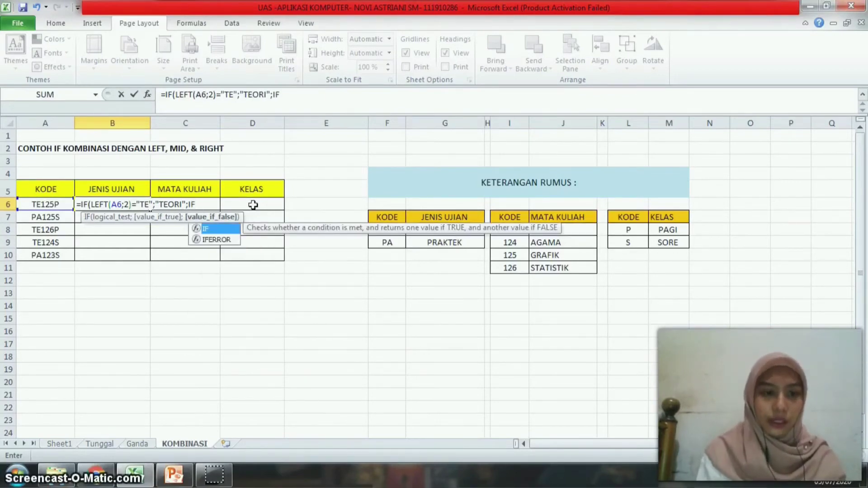
type("(")
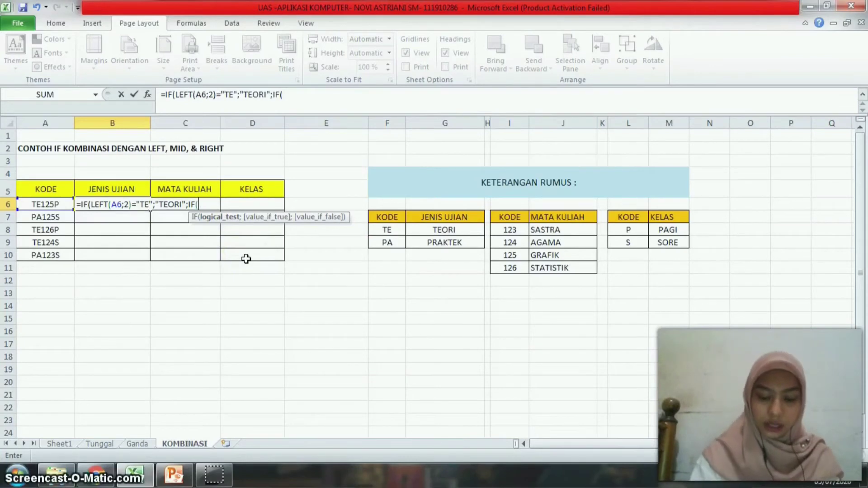
type("LEFT")
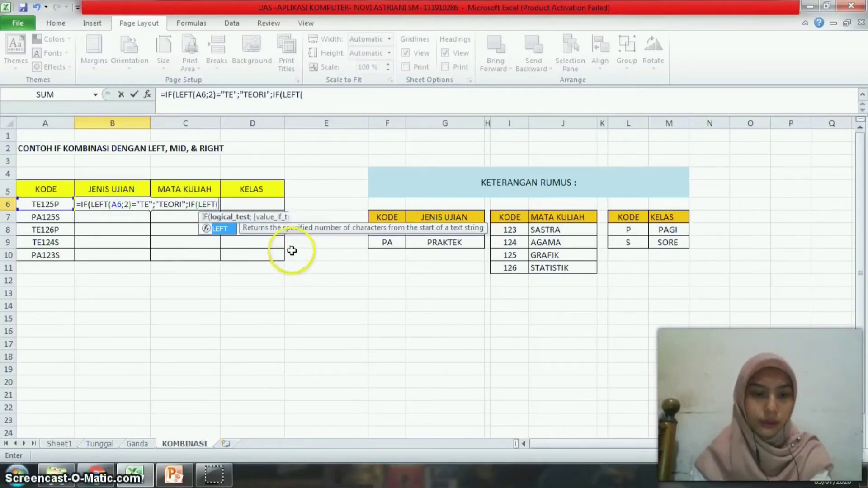
type("(")
left_click(54, 207)
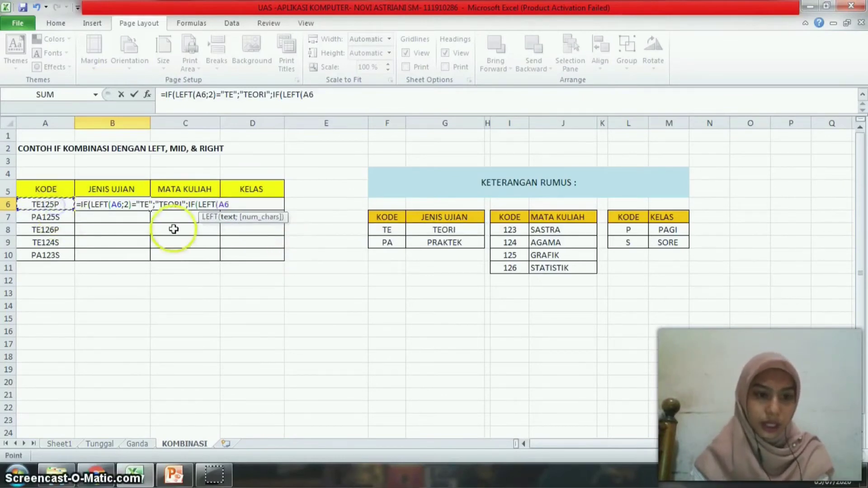
type(";")
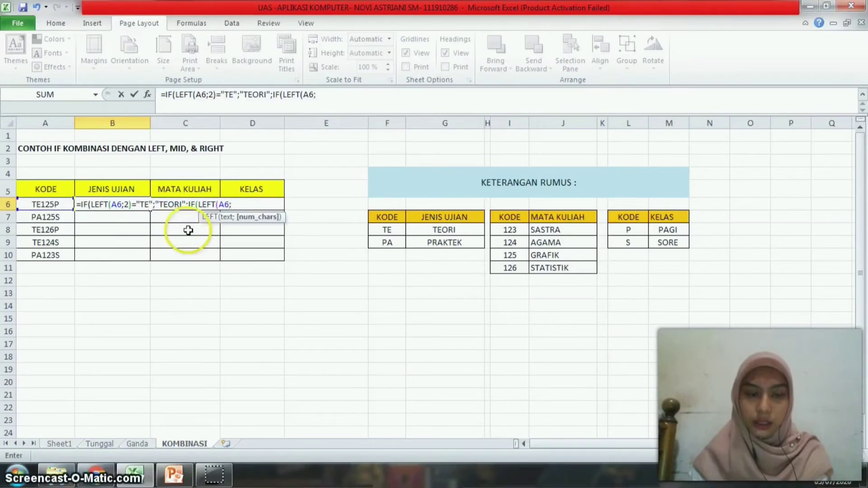
type("2")
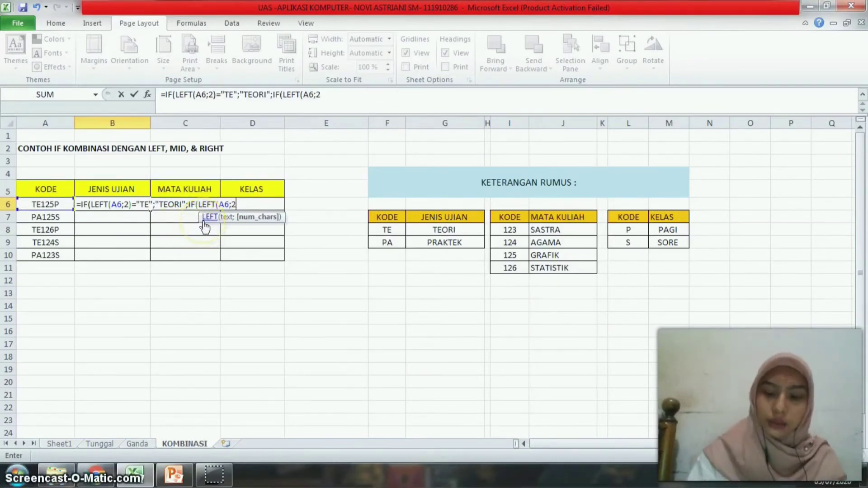
type(")=\"PA")
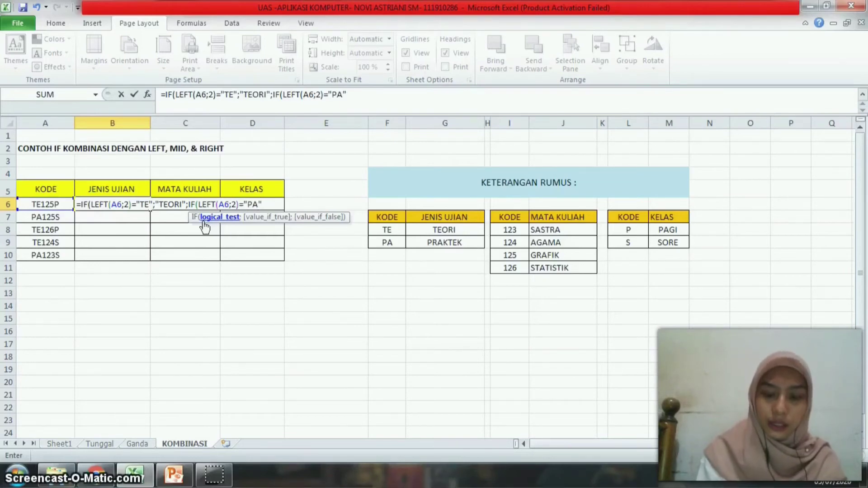
type(";\"PRAK")
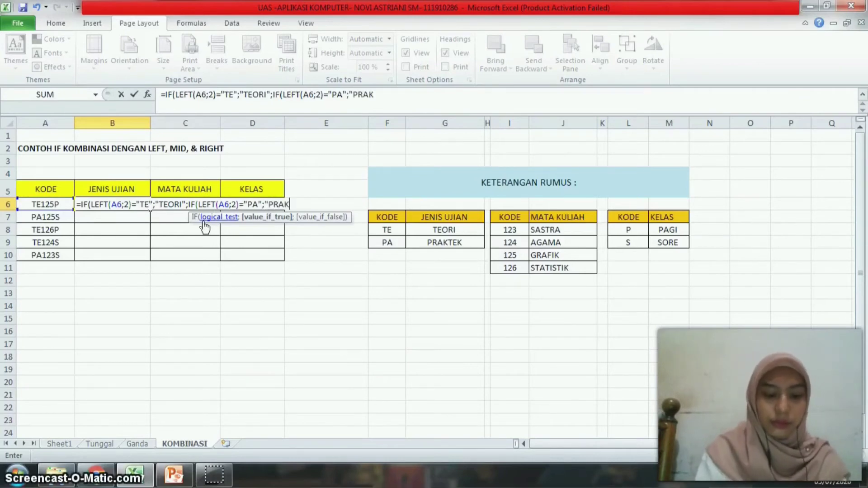
type("TEK")
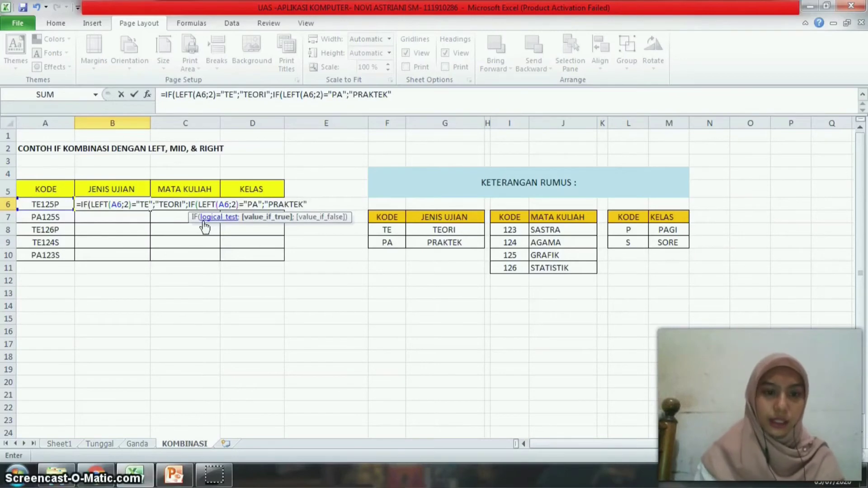
type("\"")
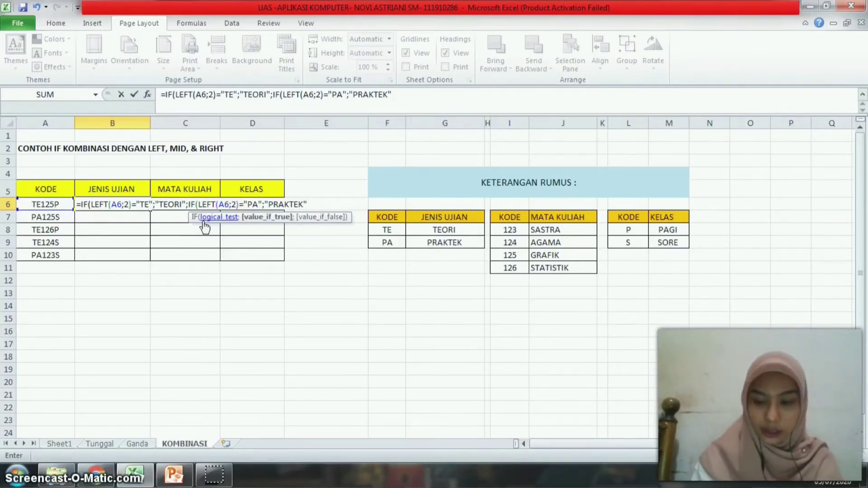
key("Return")
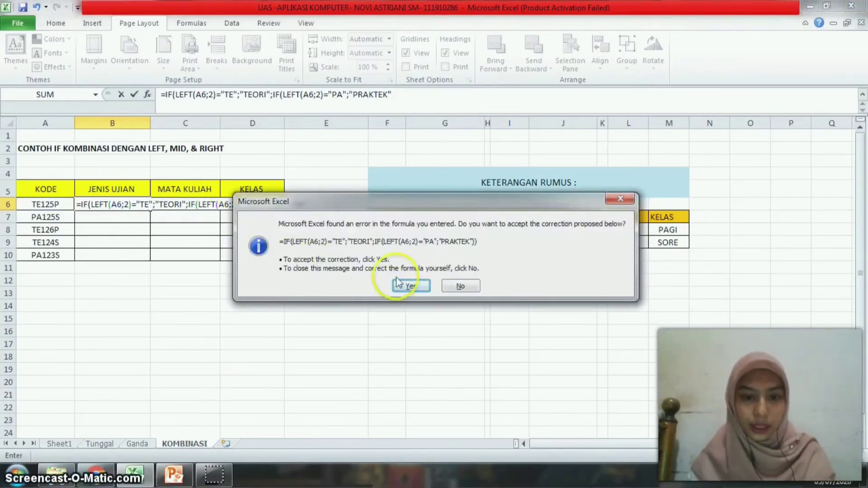
left_click(410, 286)
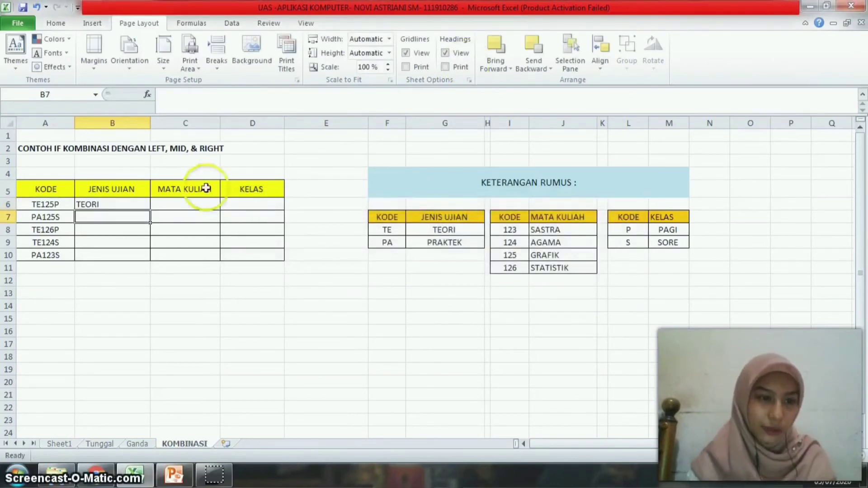
- Fill the B6 formula down through B10 for the remaining rows of the JENIS UJIAN column
left_click(124, 204)
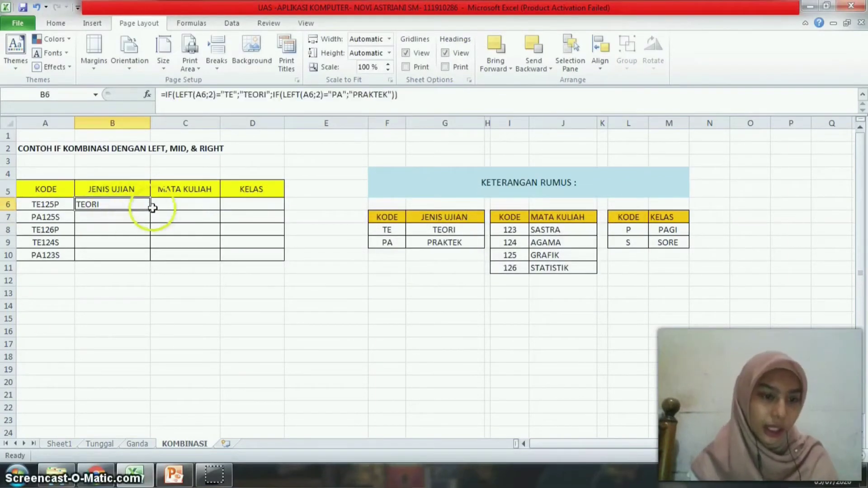
left_click_drag(149, 265, 149, 267)
left_click(115, 306)
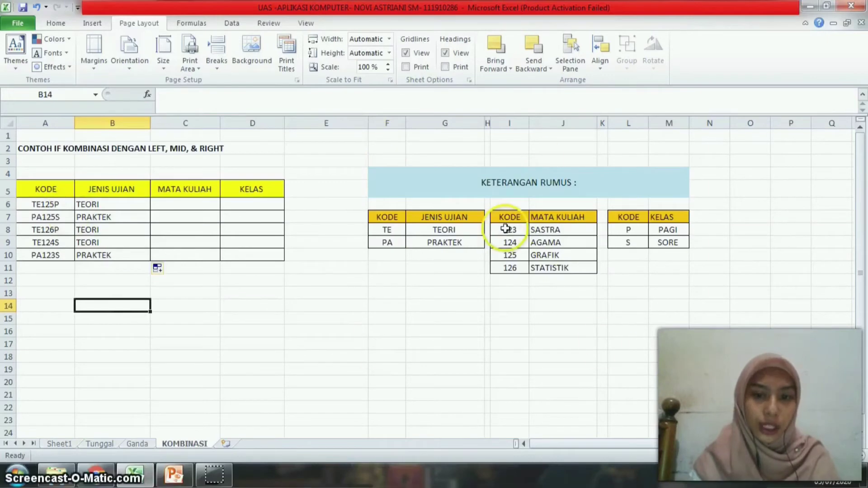
- Compare the JENIS UJIAN results in B6 and B7 with their KODE values and the TE/PA code table
left_click(55, 207)
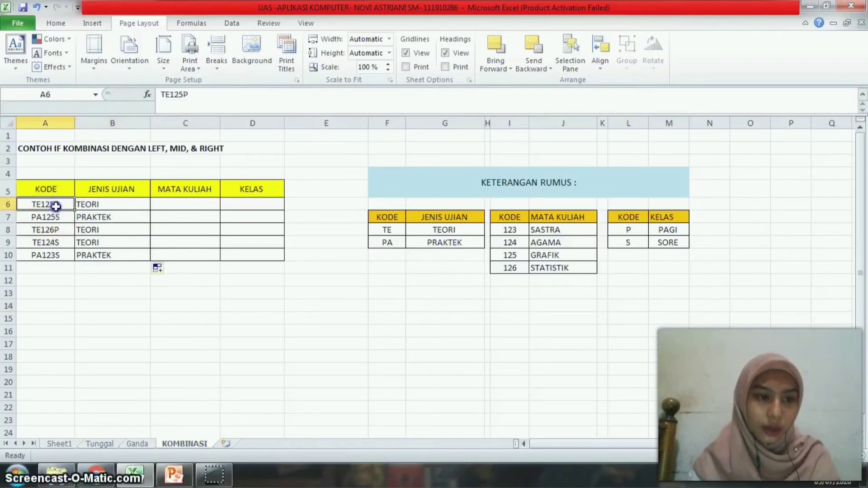
left_click(128, 202)
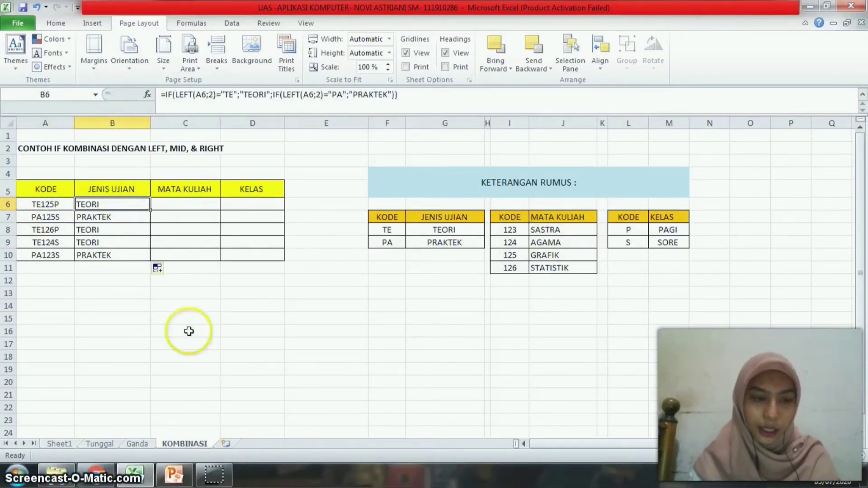
left_click(48, 220)
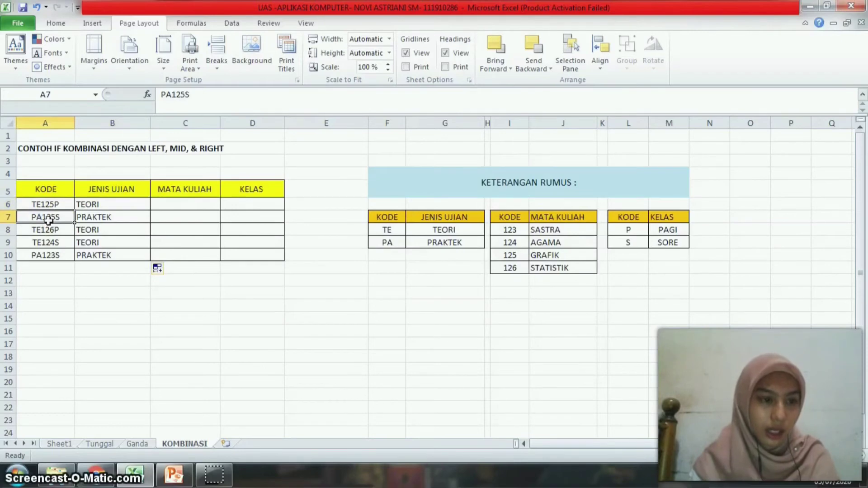
left_click(116, 220)
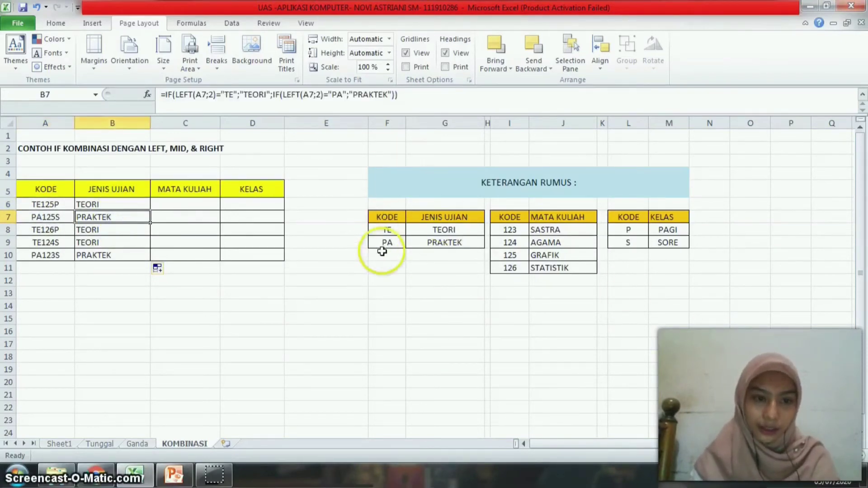
- Begin an IF formula with =IF( in cell C6 of the MATA KULIAH column
left_click(241, 293)
left_click(175, 204)
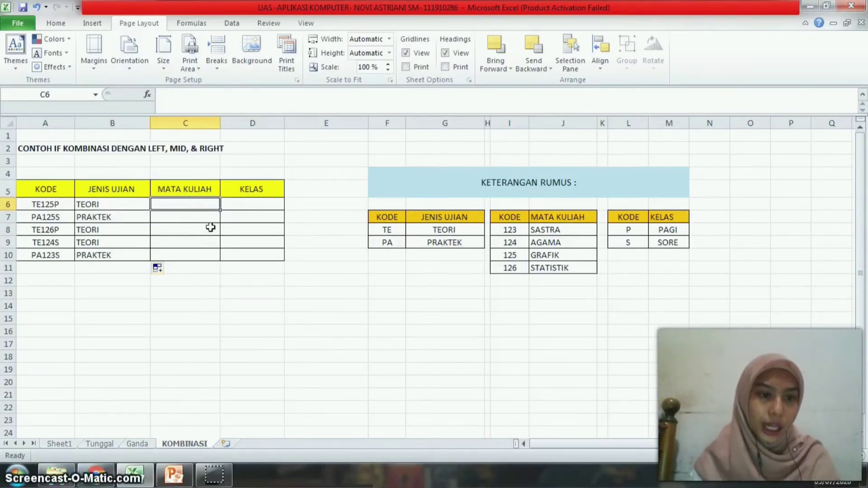
left_click(208, 206)
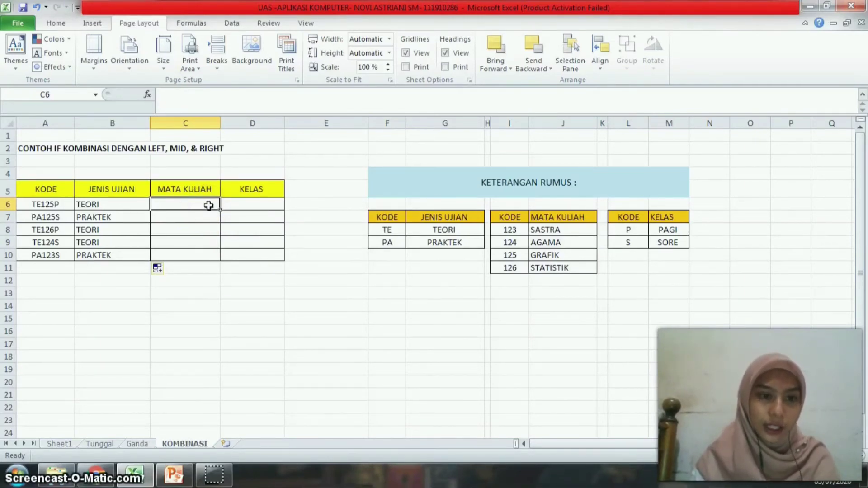
left_click(194, 207)
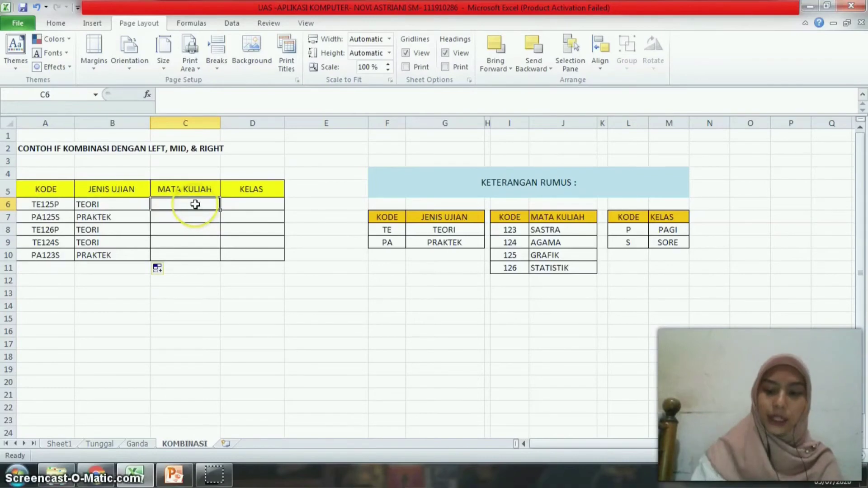
type("=")
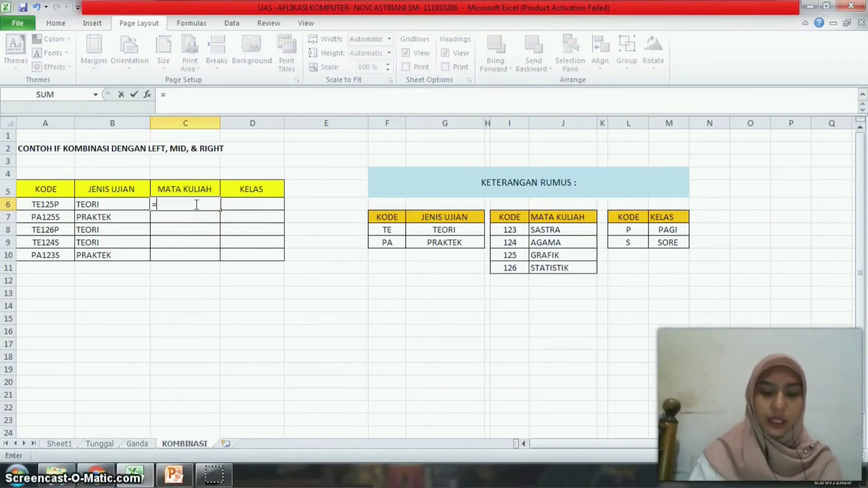
type("IF")
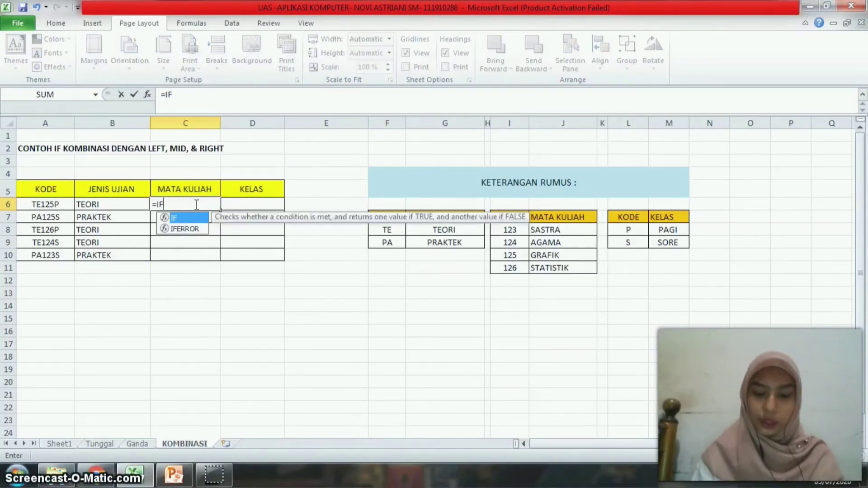
type("(")
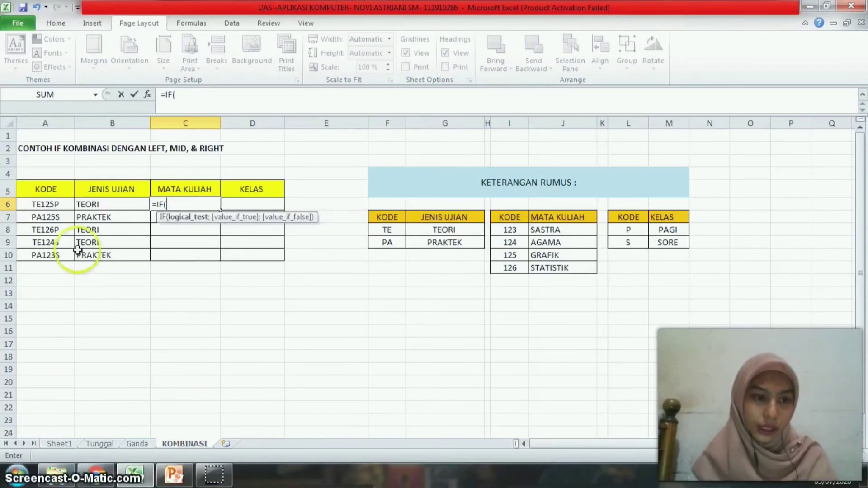
left_click(63, 208)
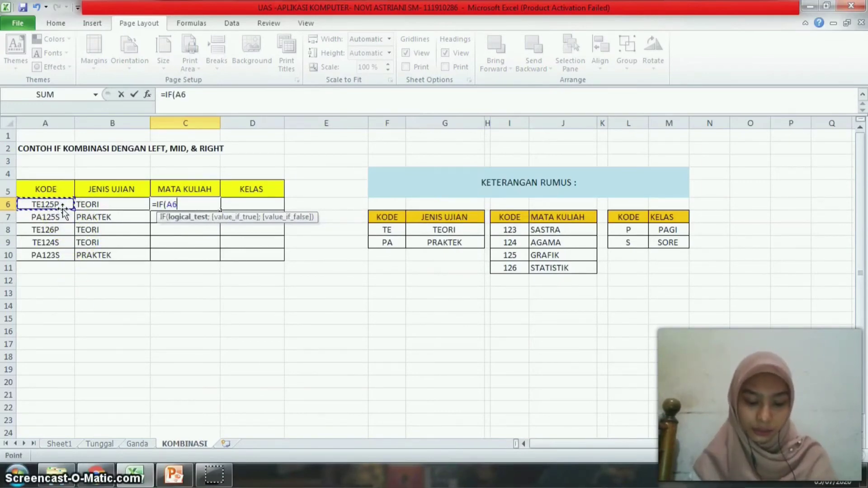
key("BackSpace")
key("BackSpace")
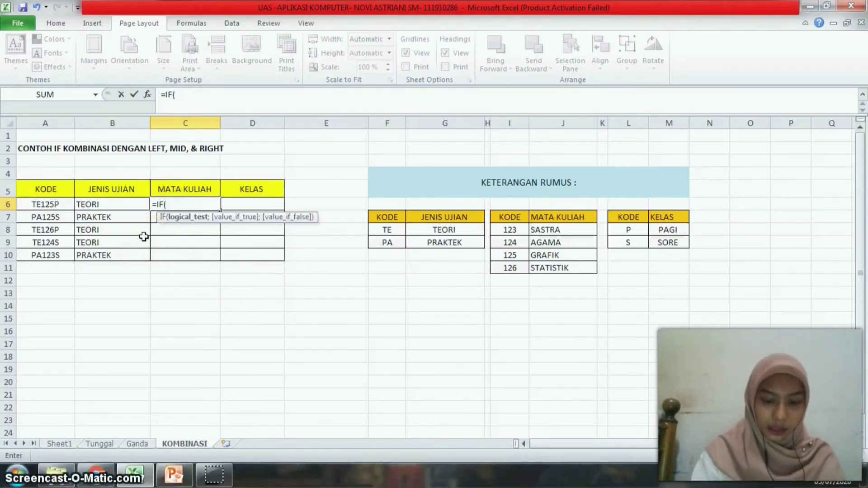
- Add a MID function to the C6 formula that takes three characters of A6 starting at the third, MID(A6;3;3)
type("MID")
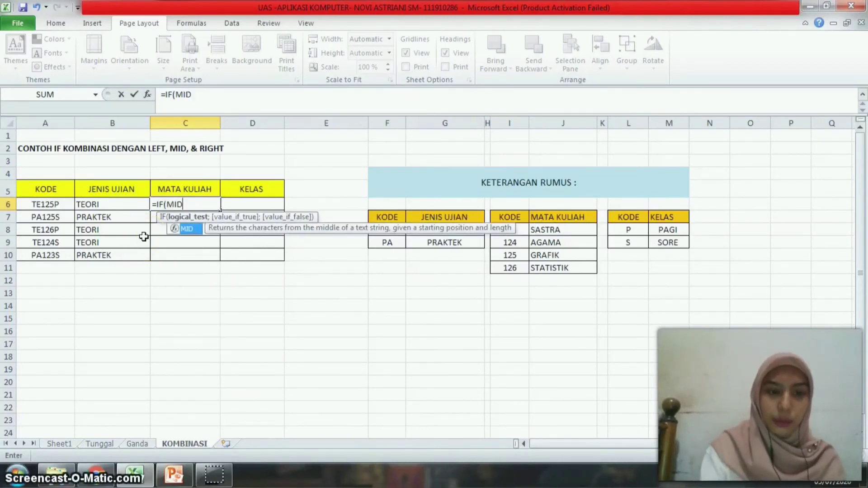
type("(")
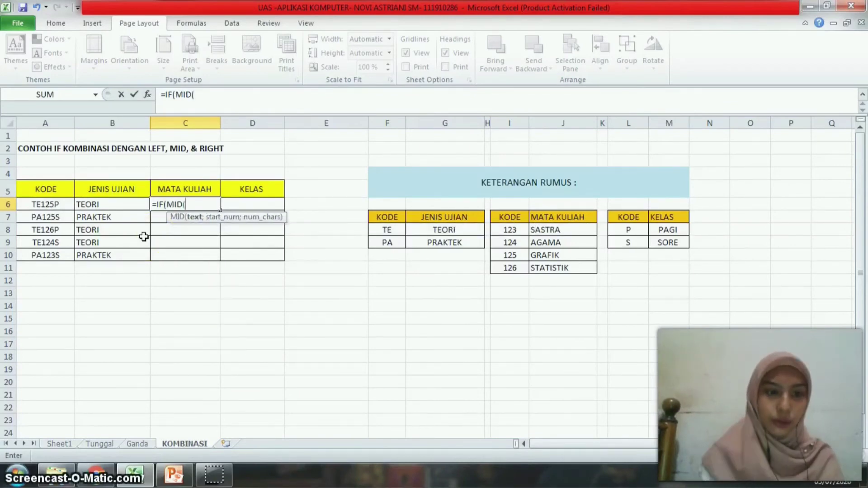
left_click(43, 204)
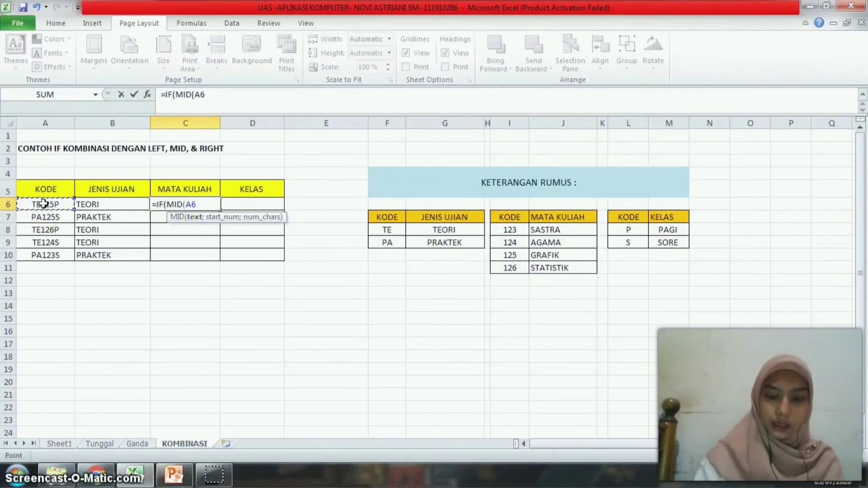
type(";3:")
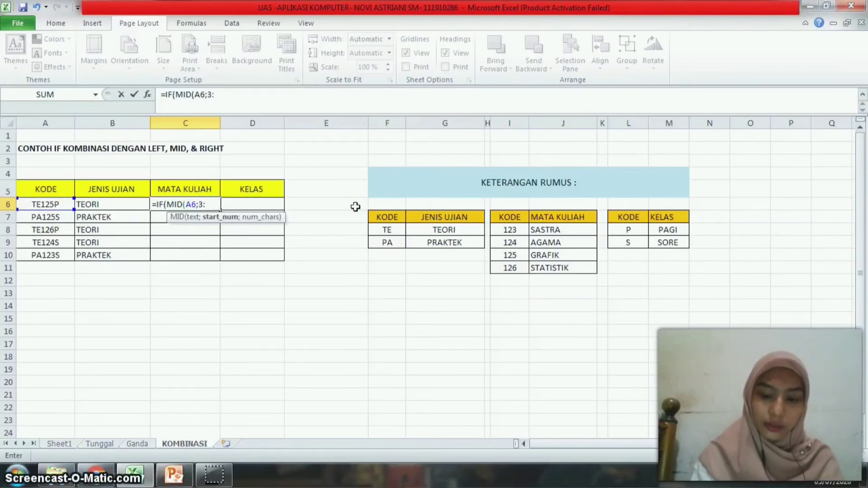
key("BackSpace")
type(";")
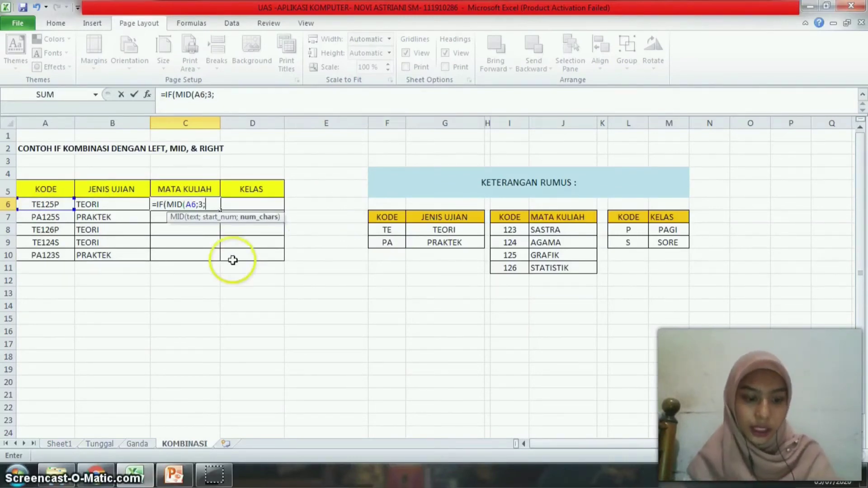
type("3")
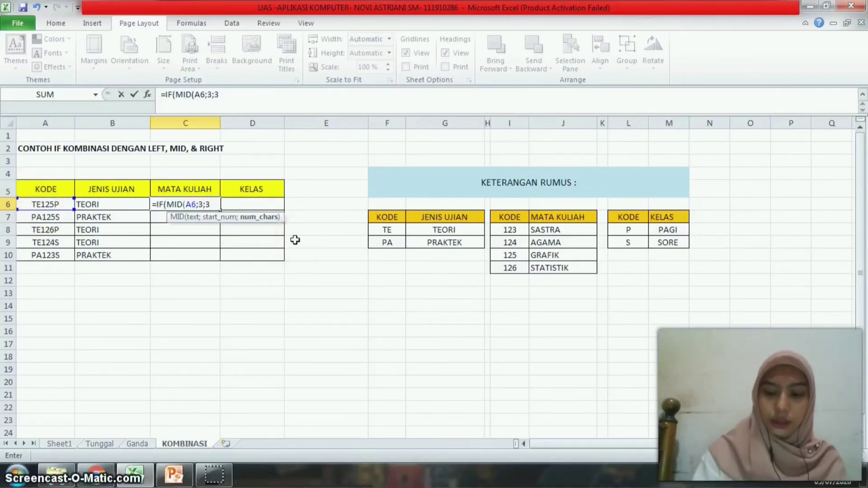
- Compare the MID result with "123" in the C6 formula and return "SASTRA" when it matches
type("=\"123")
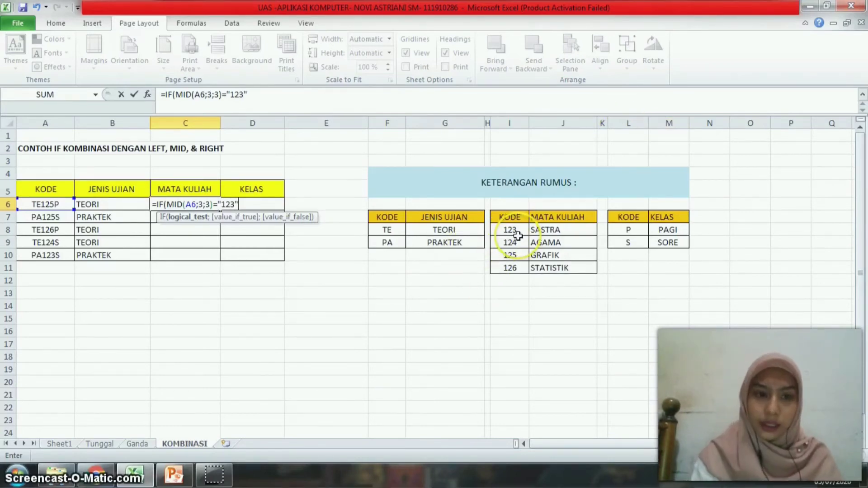
type(";")
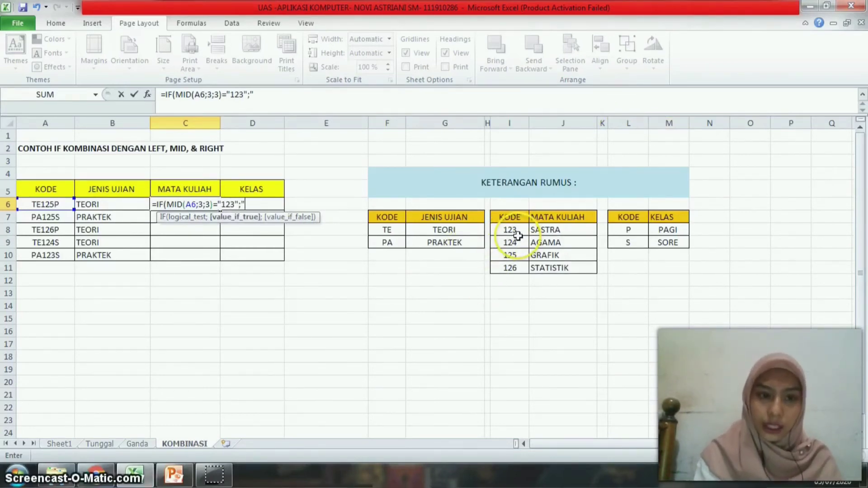
type("\"SASTRA")
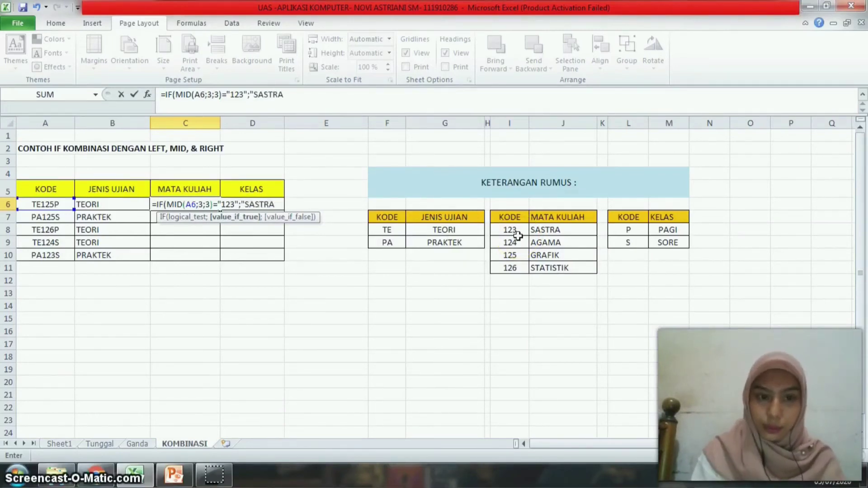
type("\";")
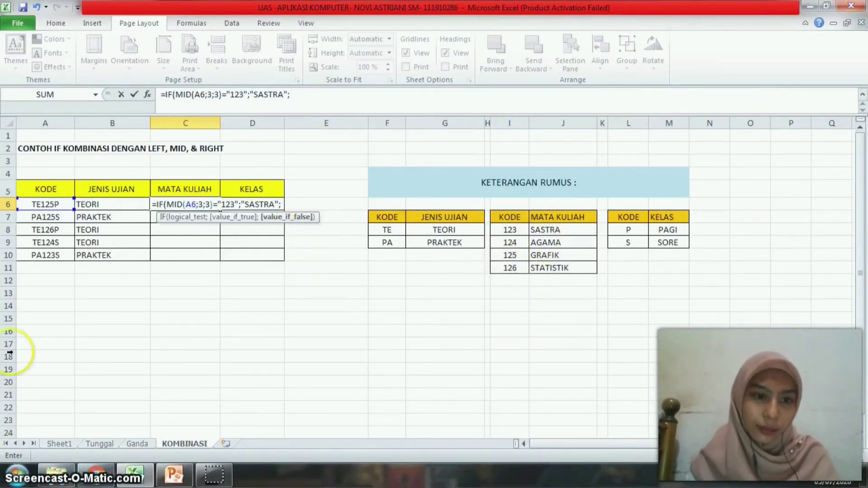
- Copy the block IF(MID(A6;3;3)="123";"SASTRA"; and append it to the end of the C6 formula
left_click_drag(281, 205, 159, 211)
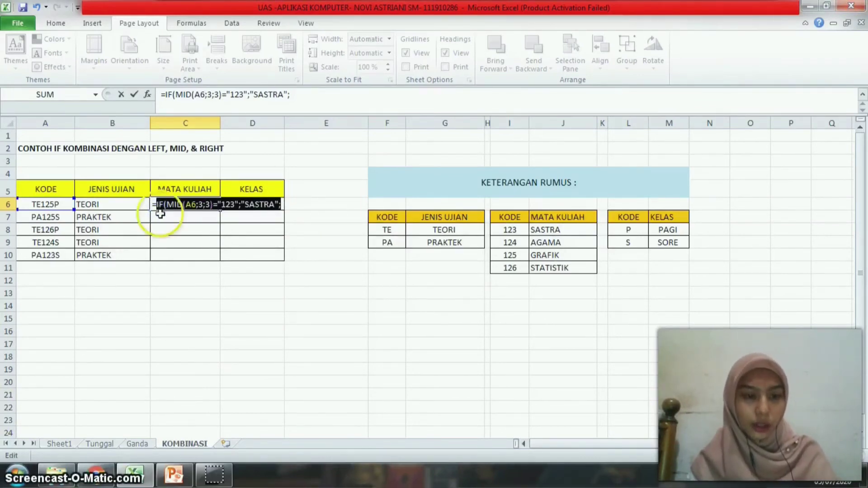
left_click(284, 206)
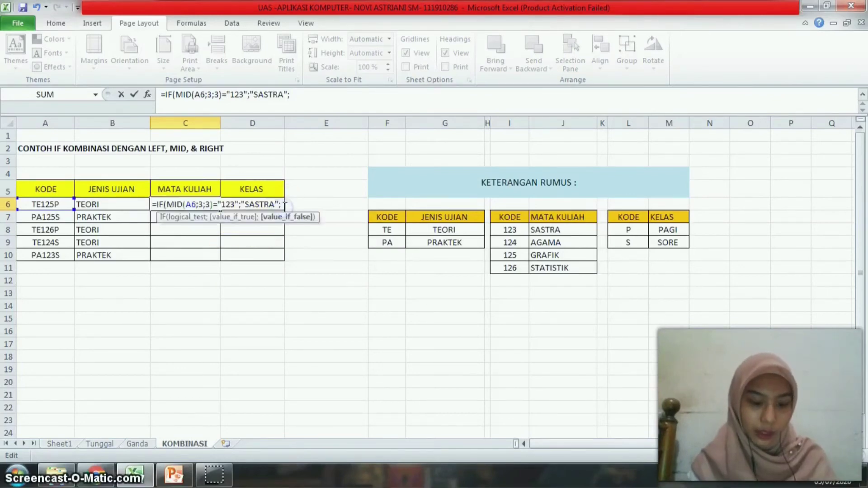
key("ctrl+v")
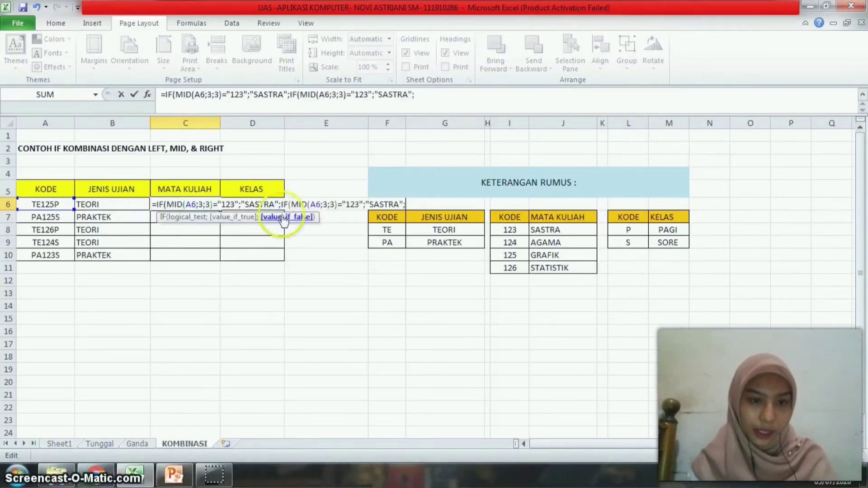
- Change the second condition of the C6 formula to code "124" with the result "AGAMA"
left_click(360, 206)
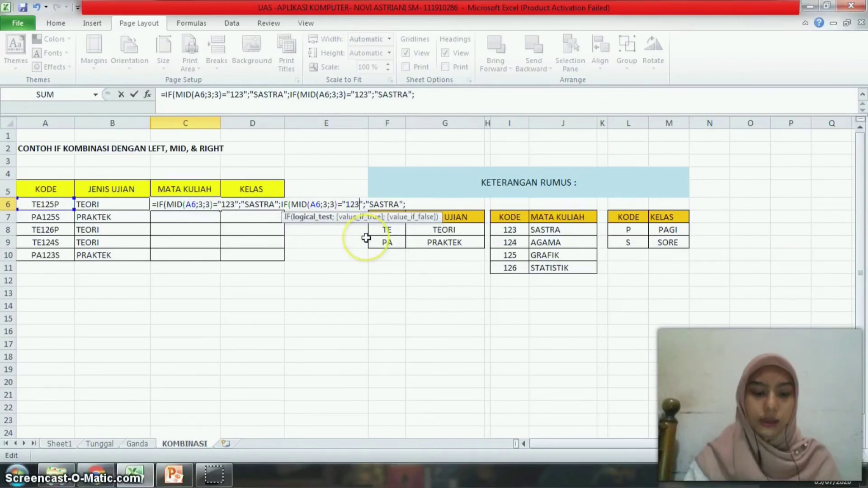
key("BackSpace")
type("4")
key("Right")
key("Right")
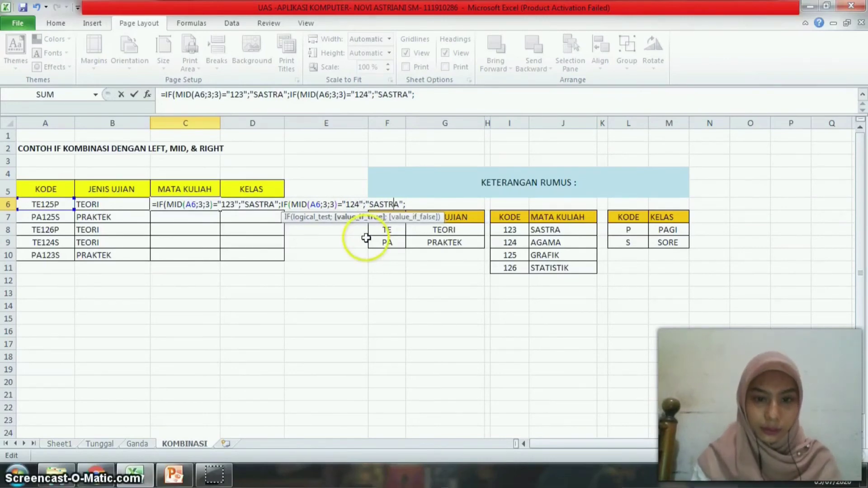
key("BackSpace")
key("BackSpace")
key("BackSpace")
key("BackSpace")
key("BackSpace")
key("BackSpace")
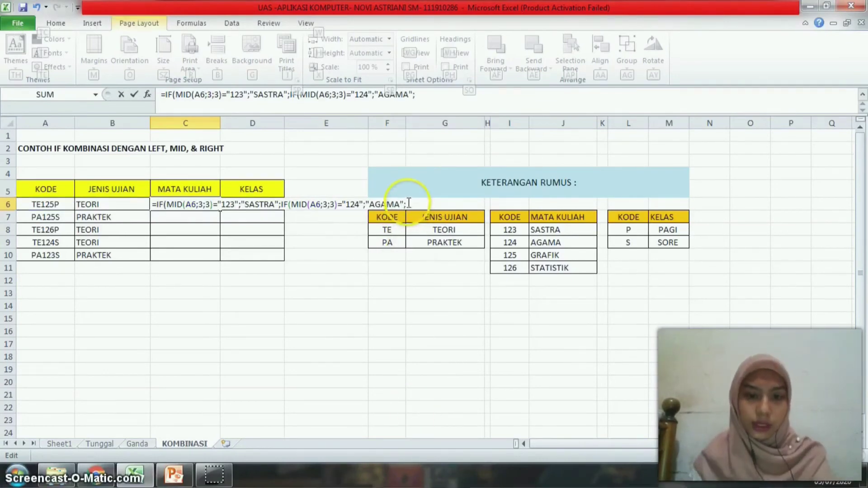
- Append the copied IF(MID block as a third condition in the C6 formula and set its code to "125"
left_click(407, 207)
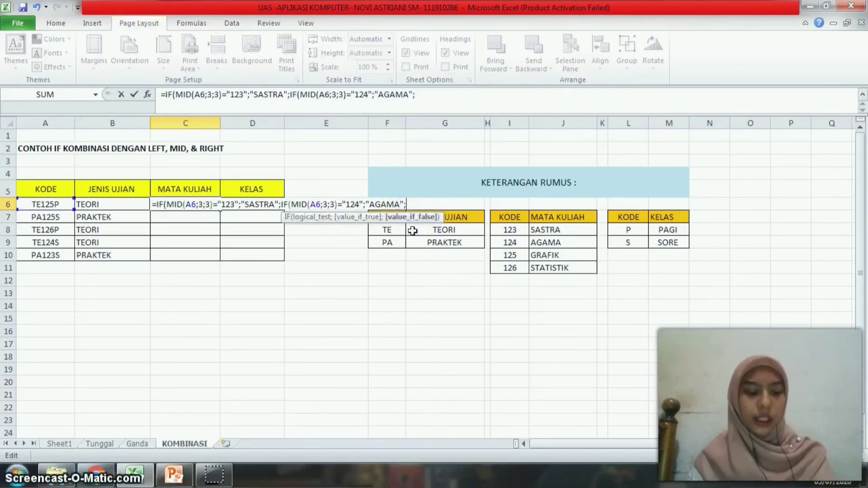
key("ctrl+v")
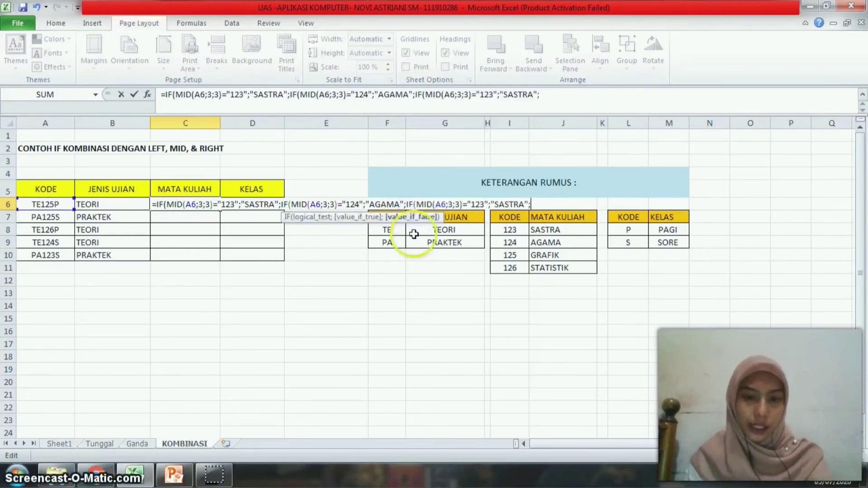
left_click(482, 205)
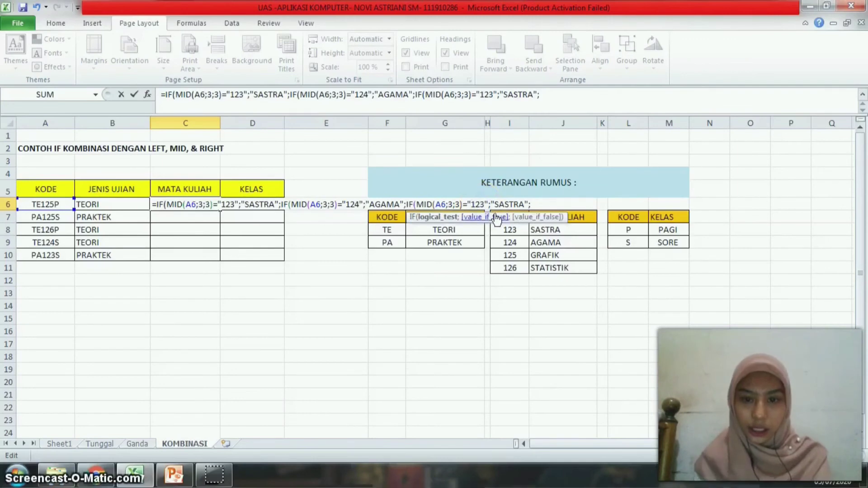
type("5")
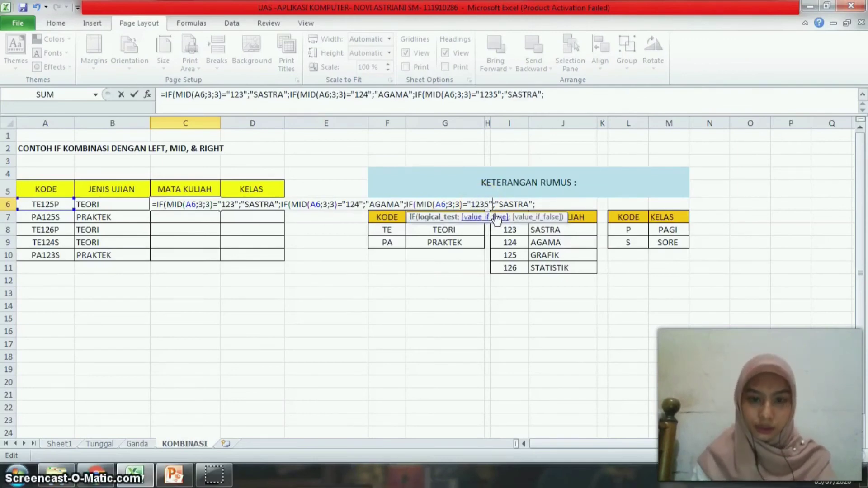
key("BackSpace")
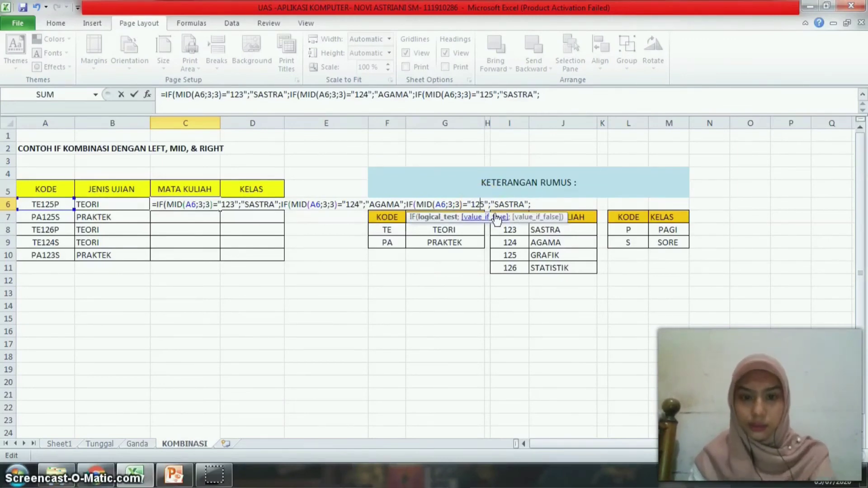
- Replace the result of the third condition in the C6 formula with "GRAFIK"
key("Right")
key("Right")
key("Right")
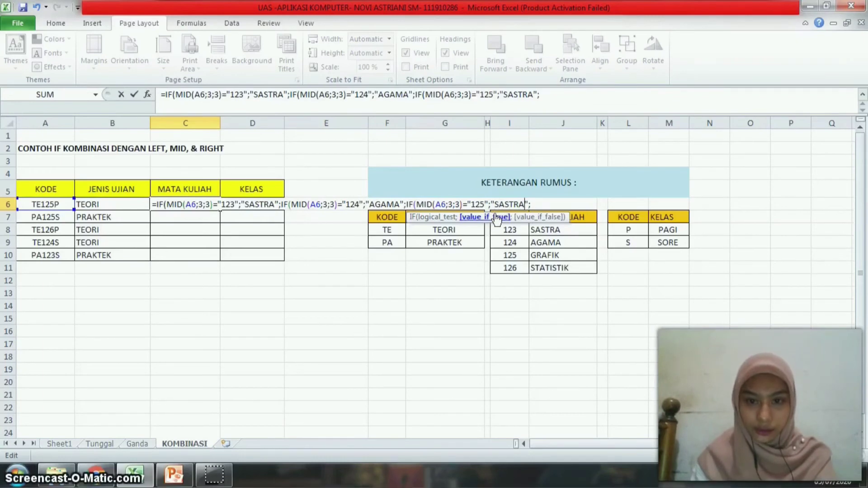
key("BackSpace")
key("BackSpace")
key("BackSpace")
key("BackSpace")
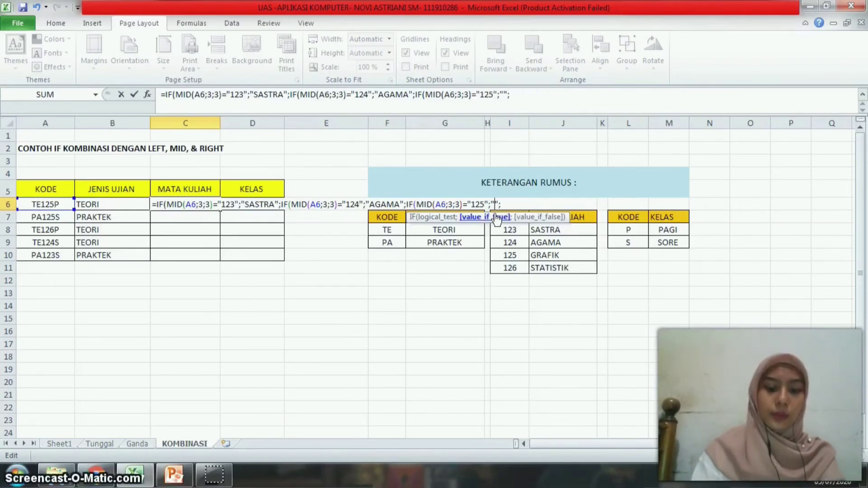
type("GRAFIK")
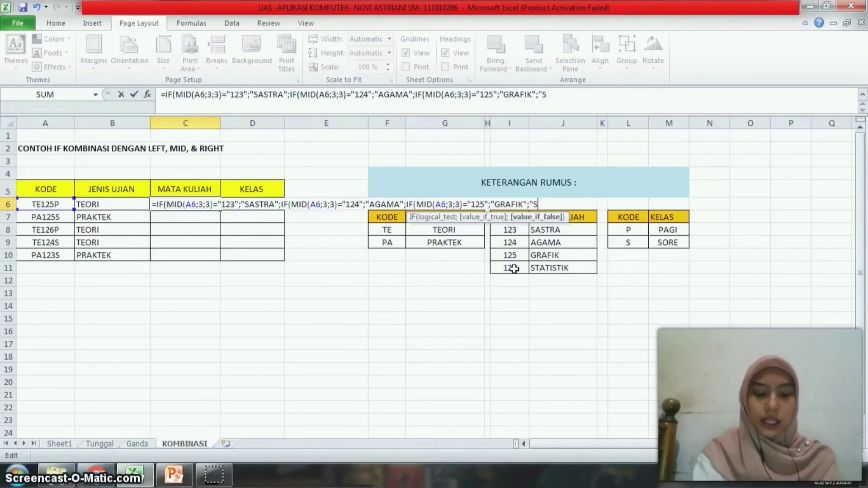
- Finish the C6 formula with "STATISTIK" as the value if false and accept the closing-parenthesis correction
type("TATISTIK")
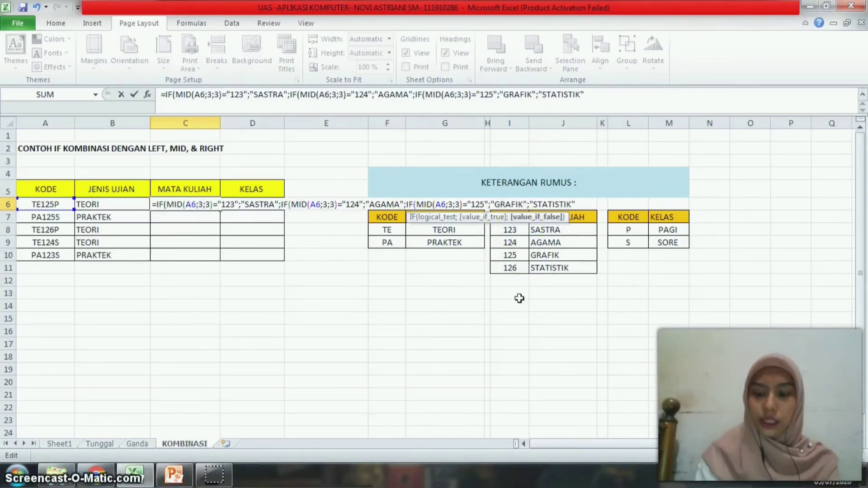
key("Return")
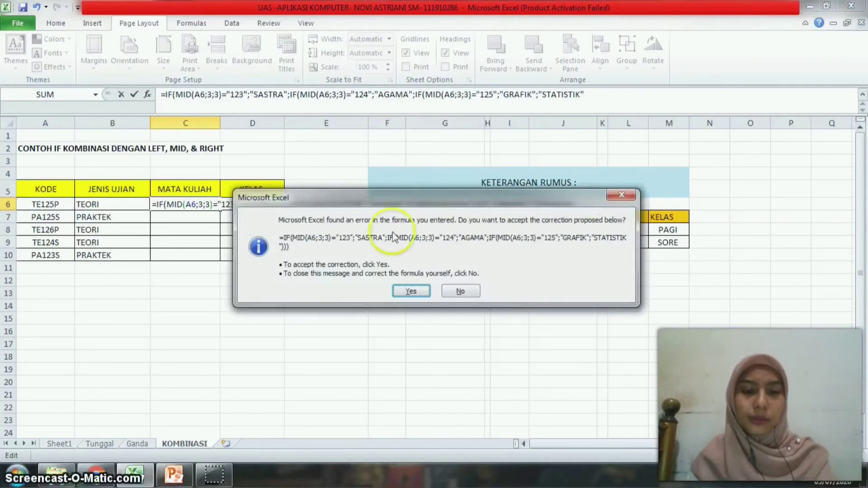
left_click(407, 291)
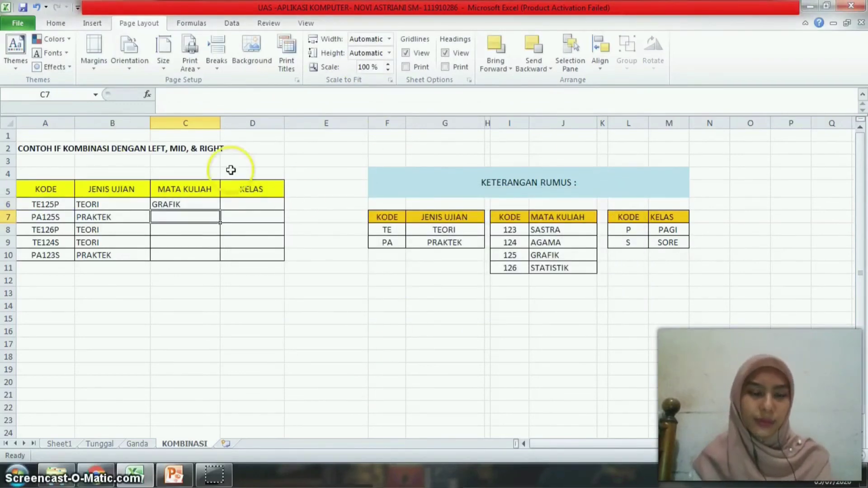
- Fill the MATA KULIAH formula from C6 down through C10 and check it against the course code table
left_click(172, 206)
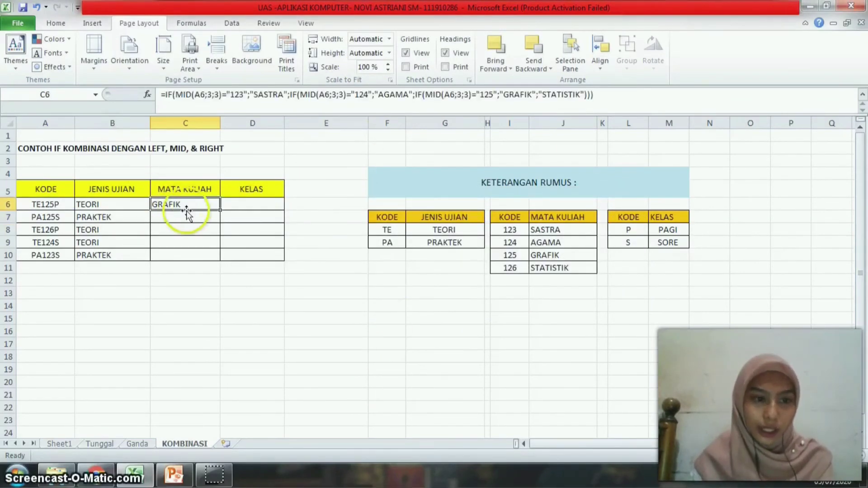
left_click_drag(220, 210, 223, 265)
left_click(194, 203)
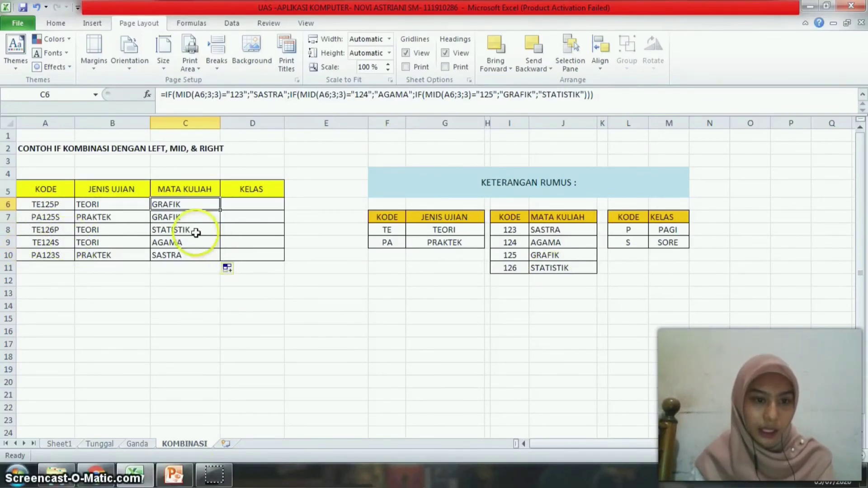
left_click(537, 279)
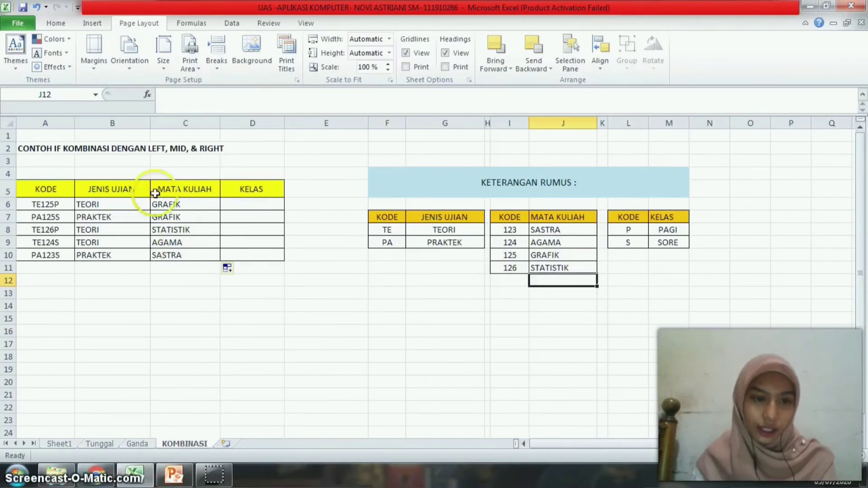
left_click(179, 208)
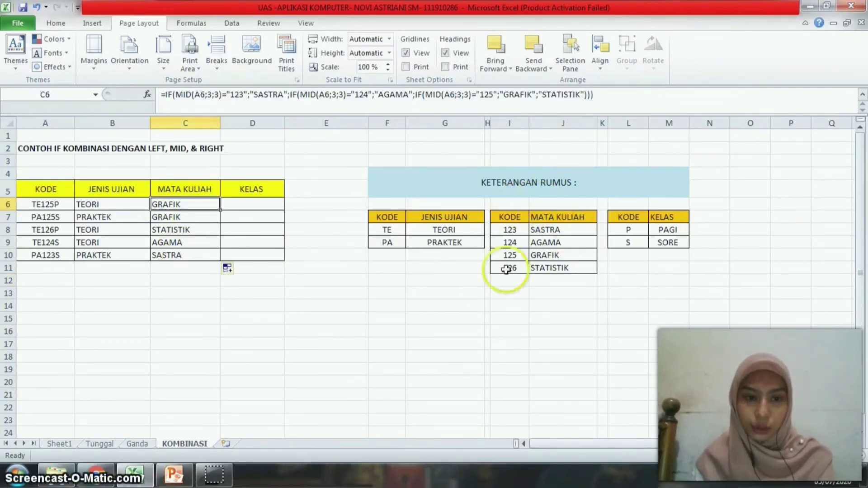
- Start an IF formula in D6 that tests whether RIGHT(A6;1) equals "P"
left_click(241, 205)
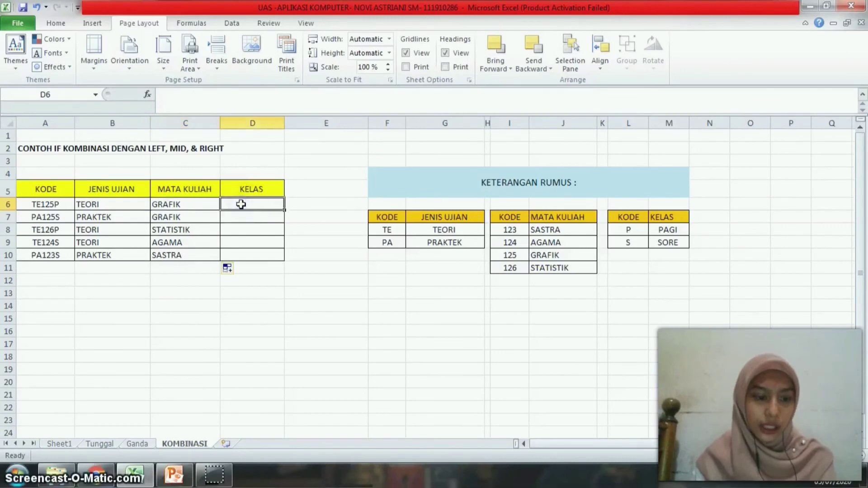
left_click(258, 270)
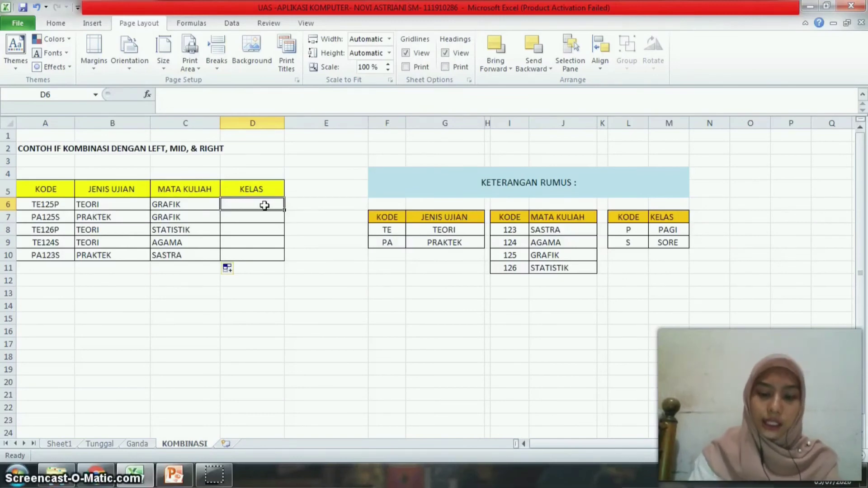
type("=")
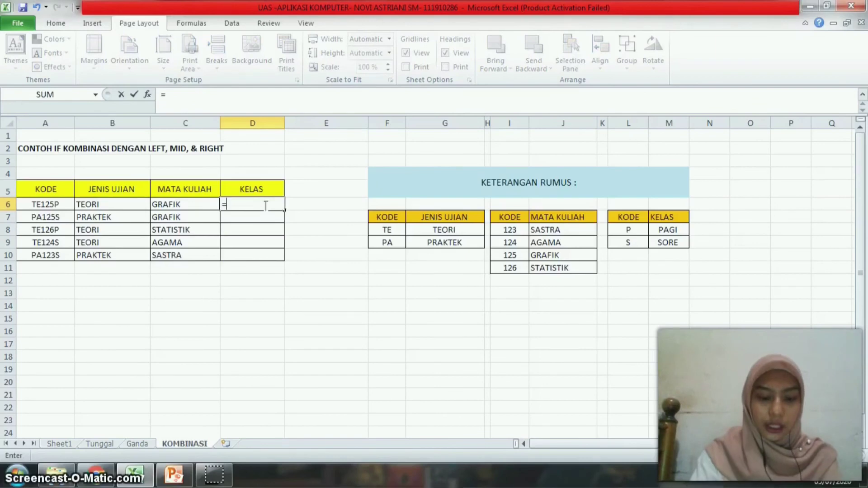
type("IF")
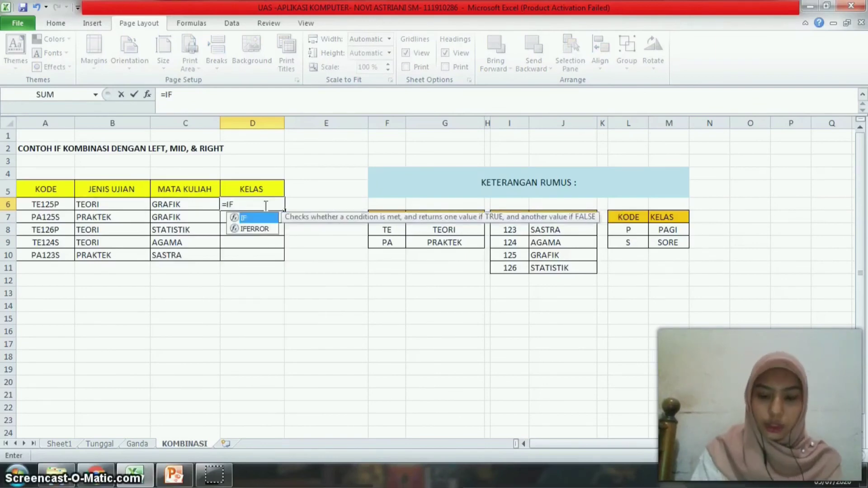
type("(RIGHT")
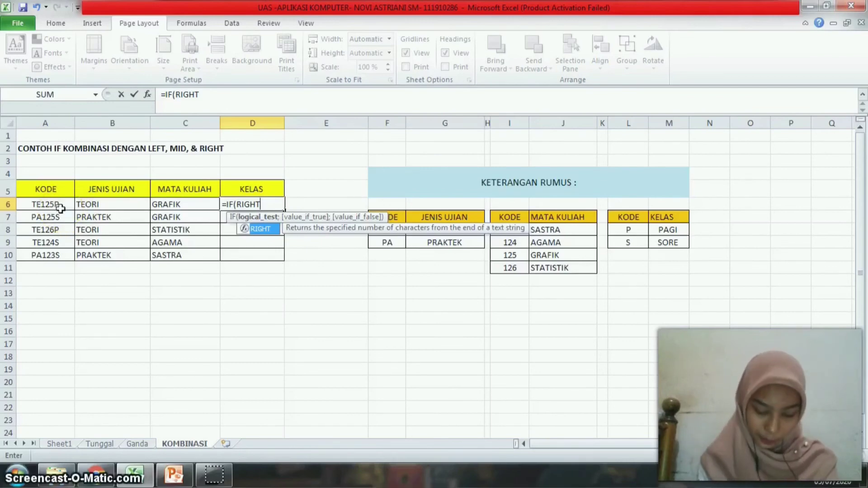
type("(")
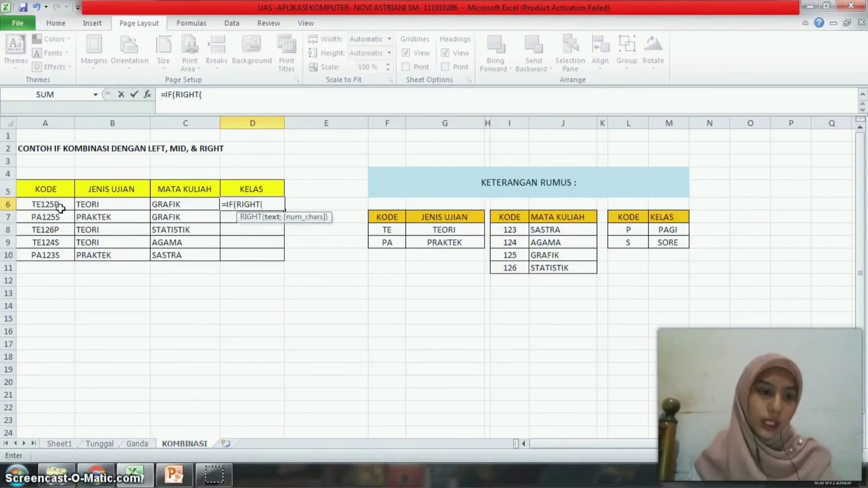
left_click(39, 204)
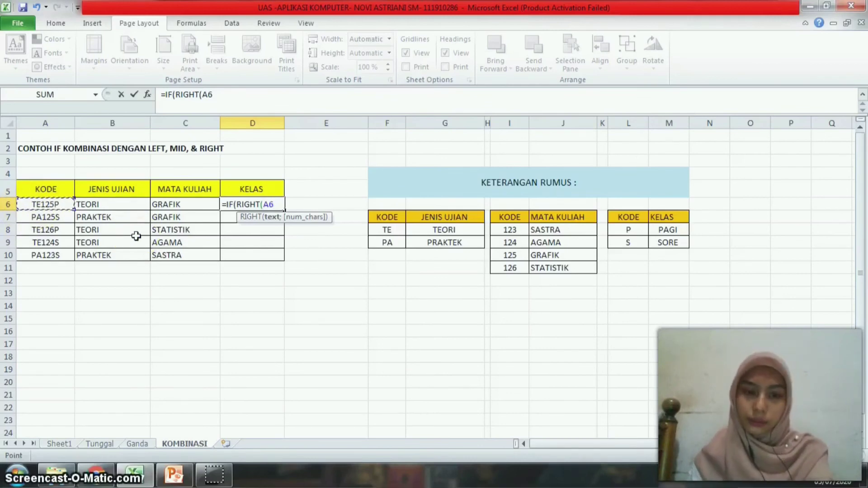
type(";1)=\"P")
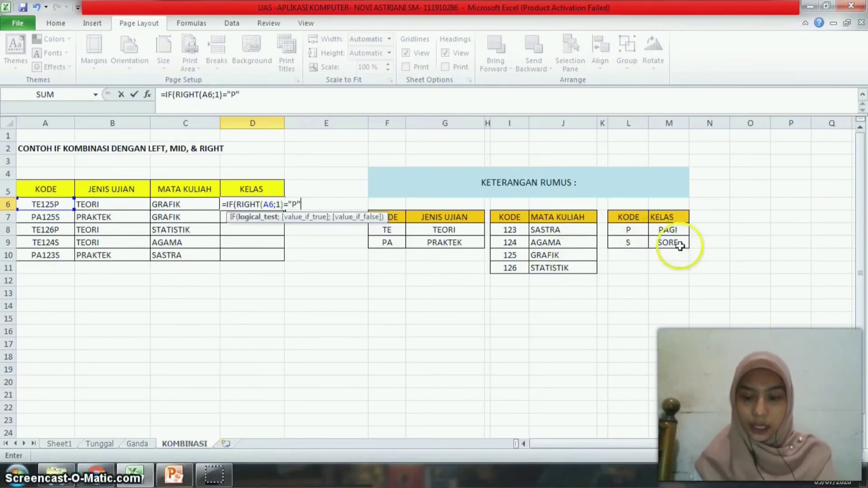
- Complete the D6 formula with "PAGI" if true and "SORE" if false, accepting the closing-parenthesis correction
type(";")
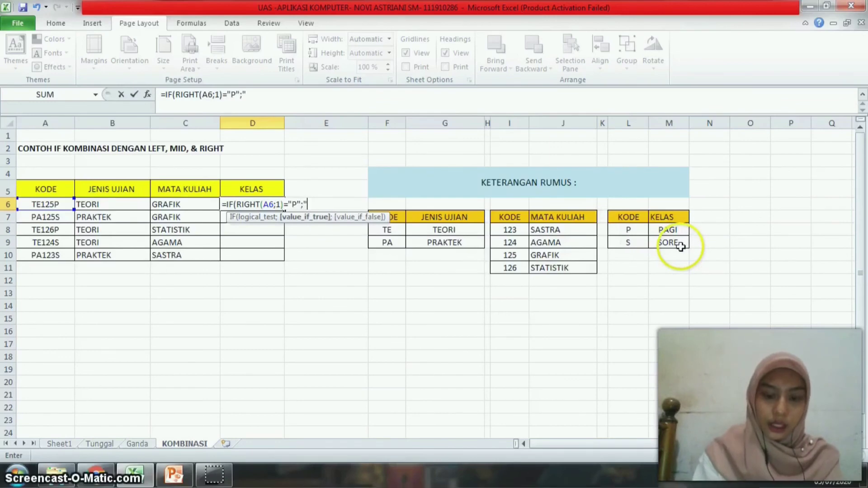
type("\"PAGI\";\"SORE\"")
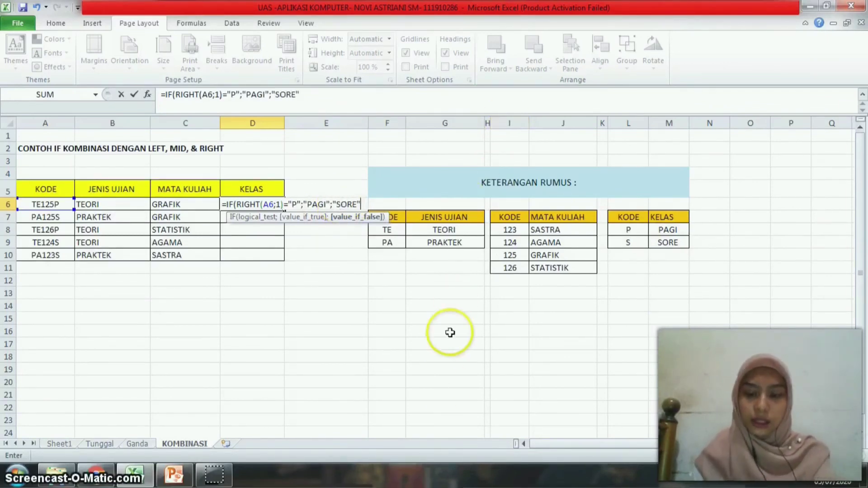
key("Return")
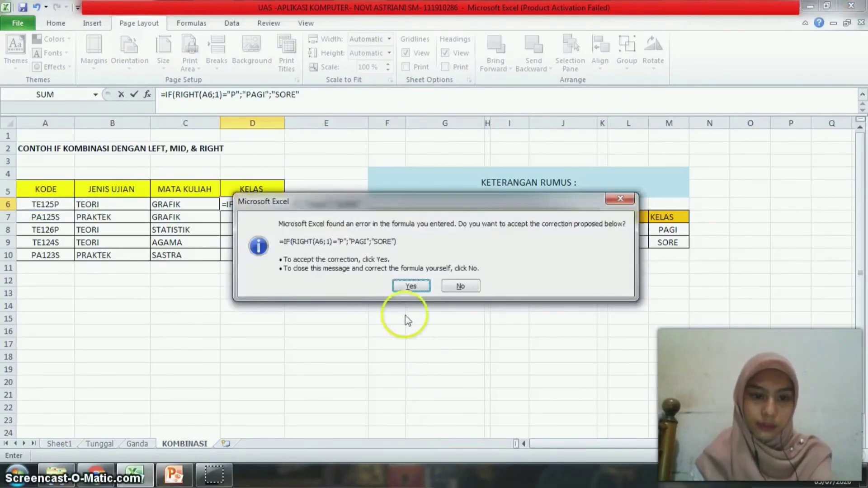
left_click(411, 283)
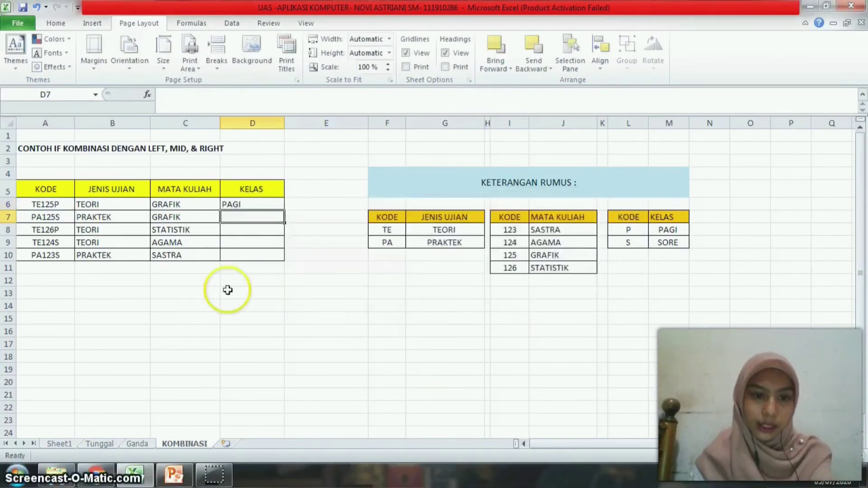
- Fill the KELAS formula from D6 down through D10
left_click(270, 205)
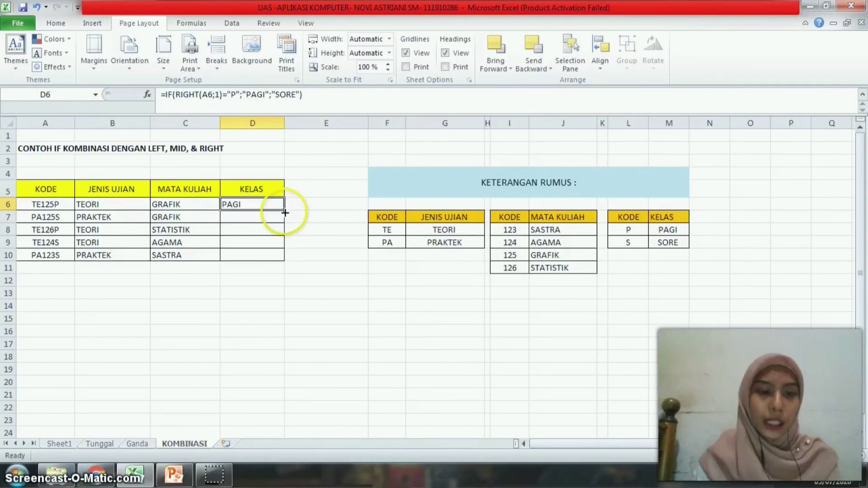
left_click_drag(282, 211, 272, 261)
left_click(326, 301)
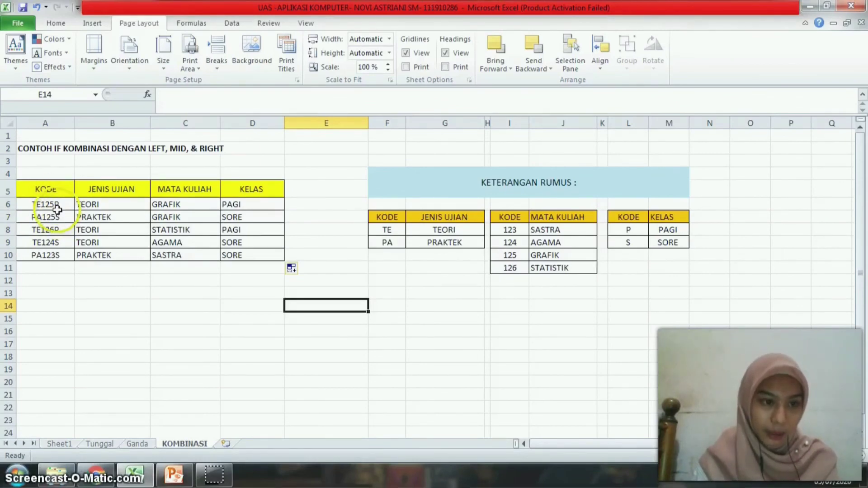
- Check the KELAS results in rows 6 and 7 against the last letter of their codes and the KELAS lookup table
left_click(249, 207)
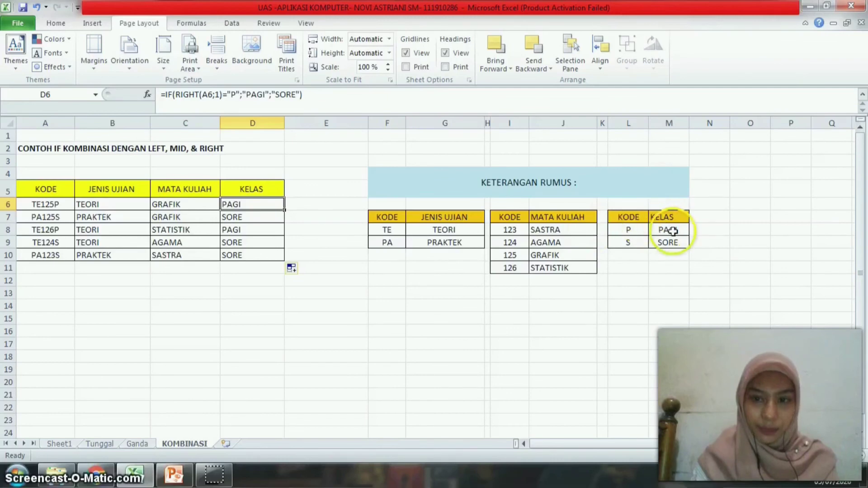
left_click(66, 217)
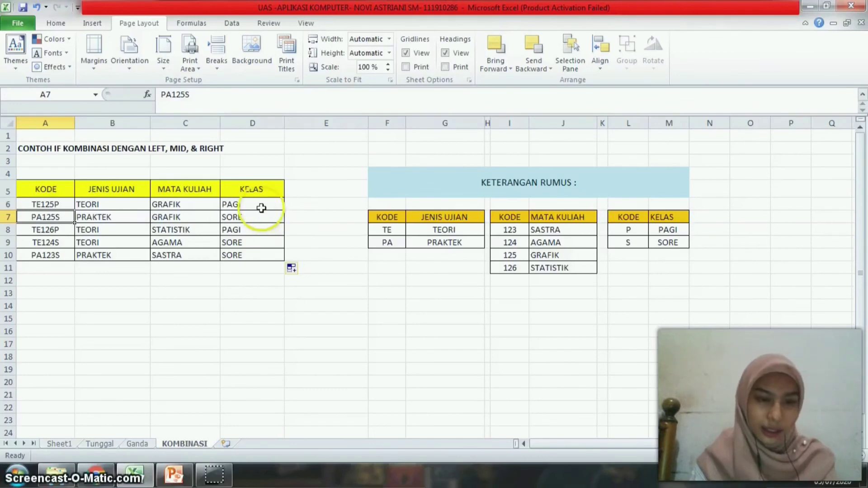
left_click(247, 220)
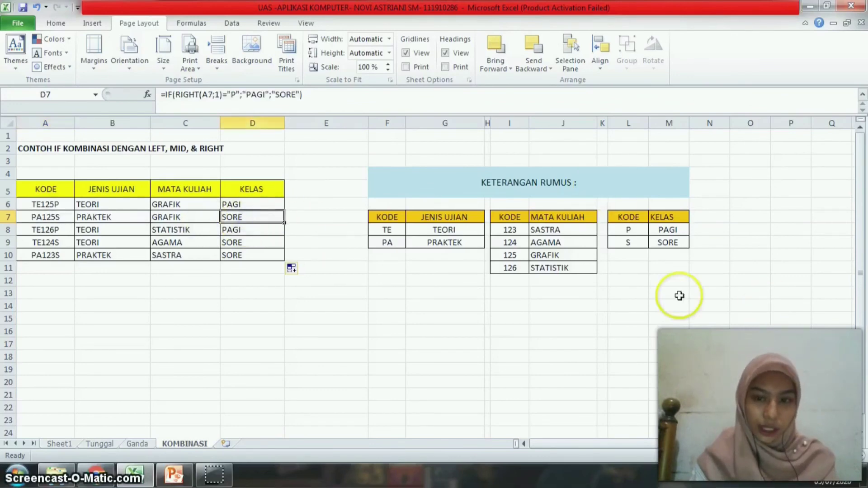
left_click(316, 295)
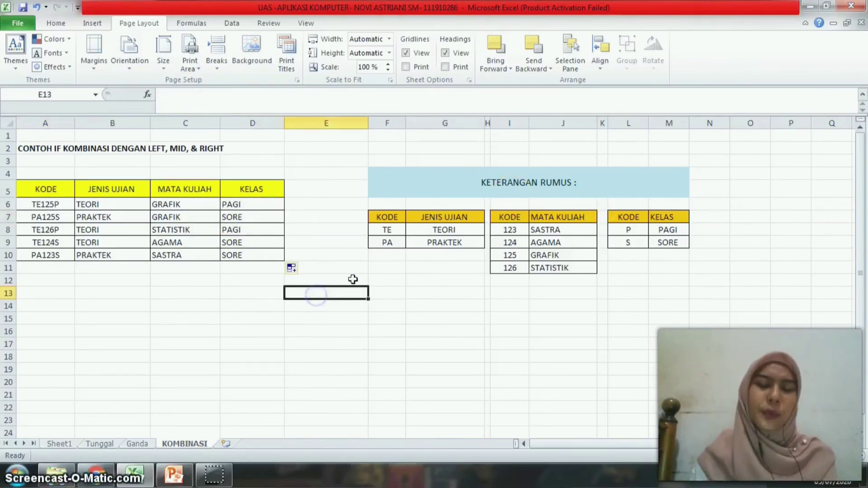
left_click(421, 318)
left_click(415, 316)
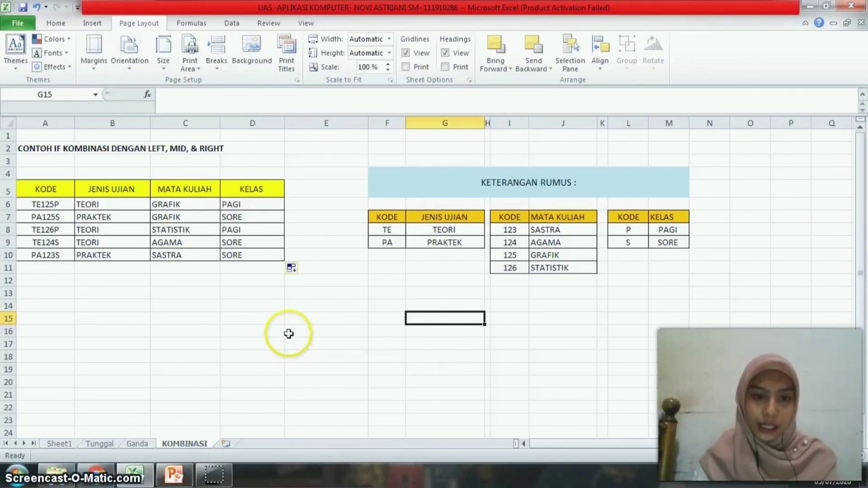
left_click(280, 306)
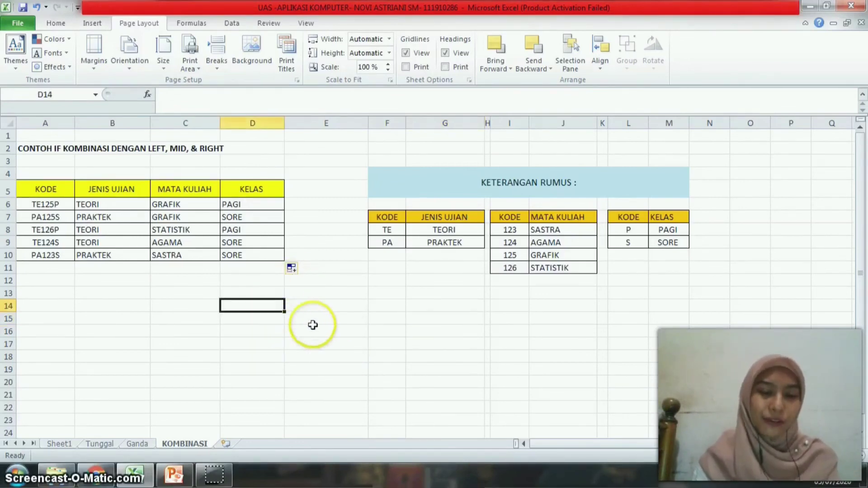